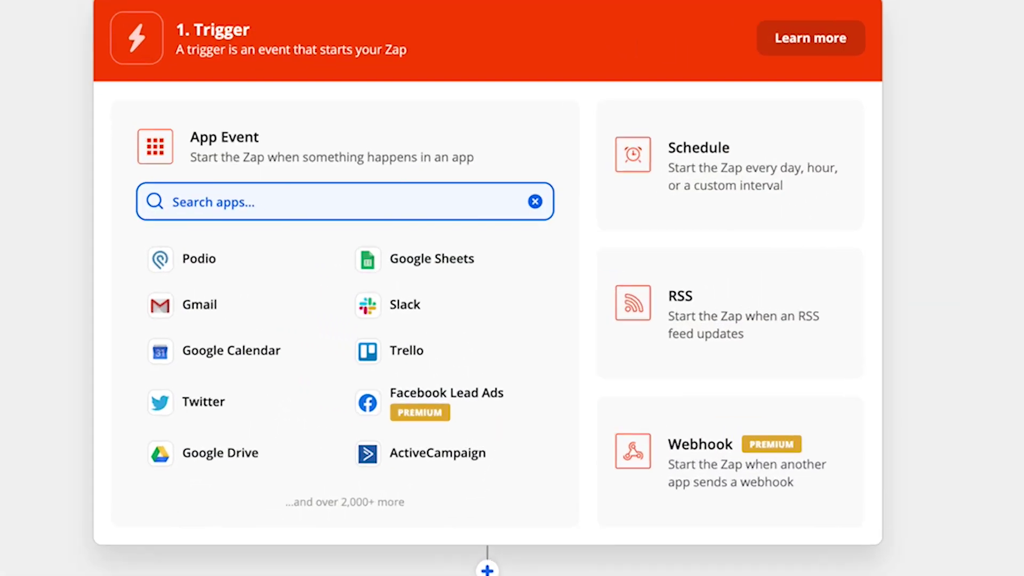
# - Search 'acti' and choose ActiveCampaign as the Zap's trigger app
pyautogui.write('acti')
pyautogui.click(216, 249)
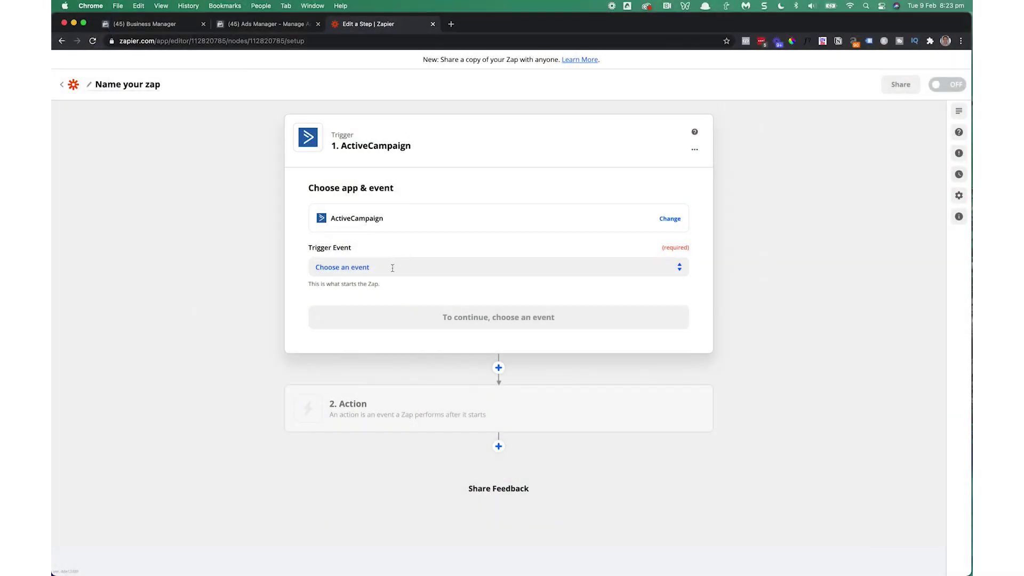
# - Set the trigger event to ActiveCampaign's New or Updated Contact and continue
pyautogui.click(393, 267)
pyautogui.scroll(-1, 370, 358)
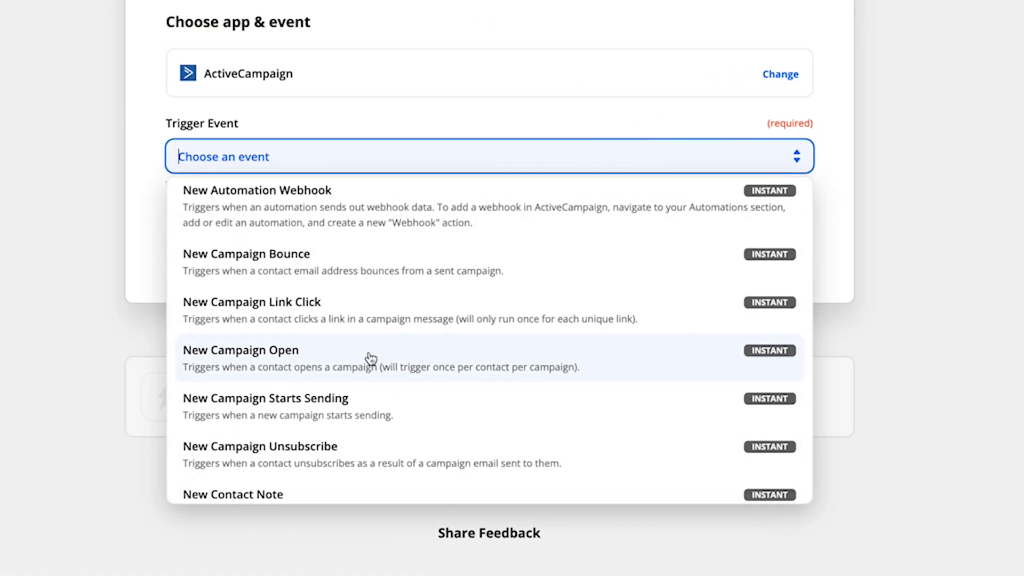
pyautogui.scroll(-5, 370, 358)
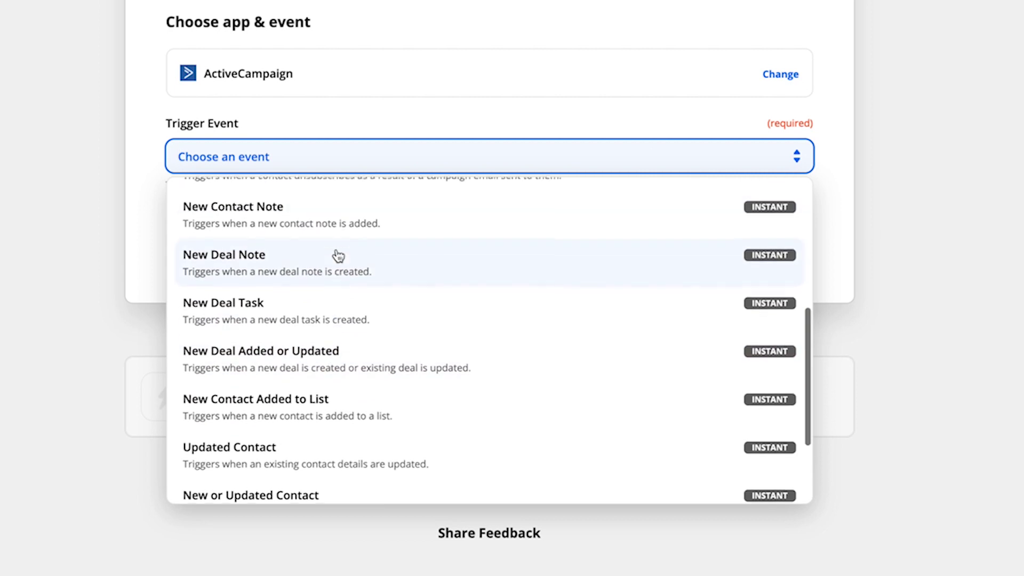
pyautogui.scroll(-3, 334, 347)
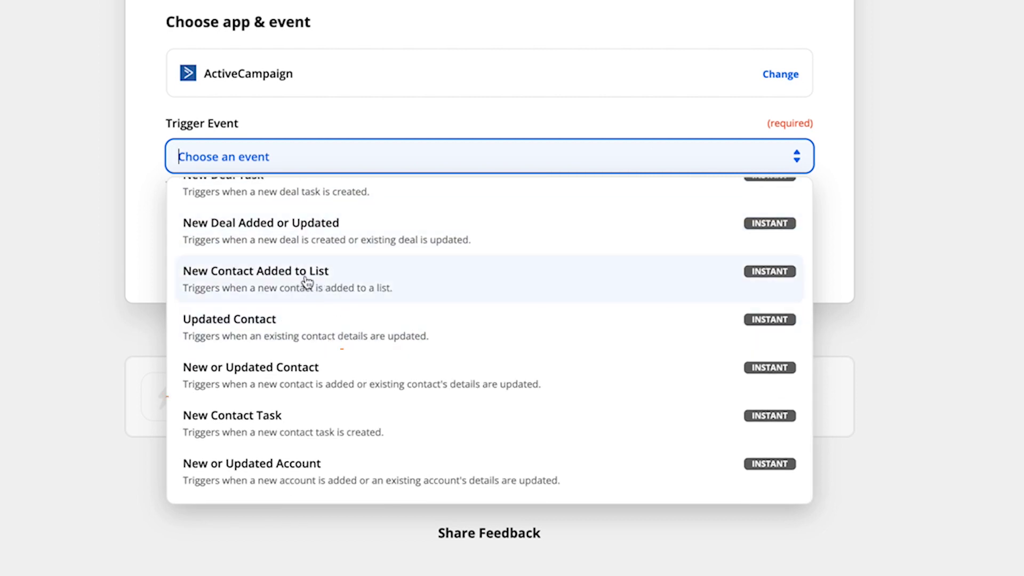
pyautogui.click(283, 363)
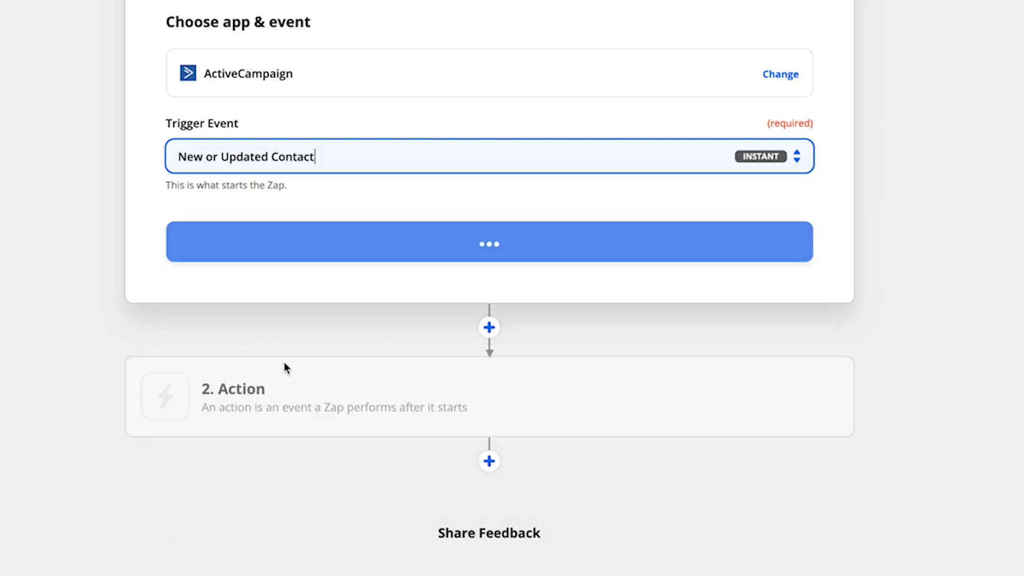
pyautogui.click(501, 251)
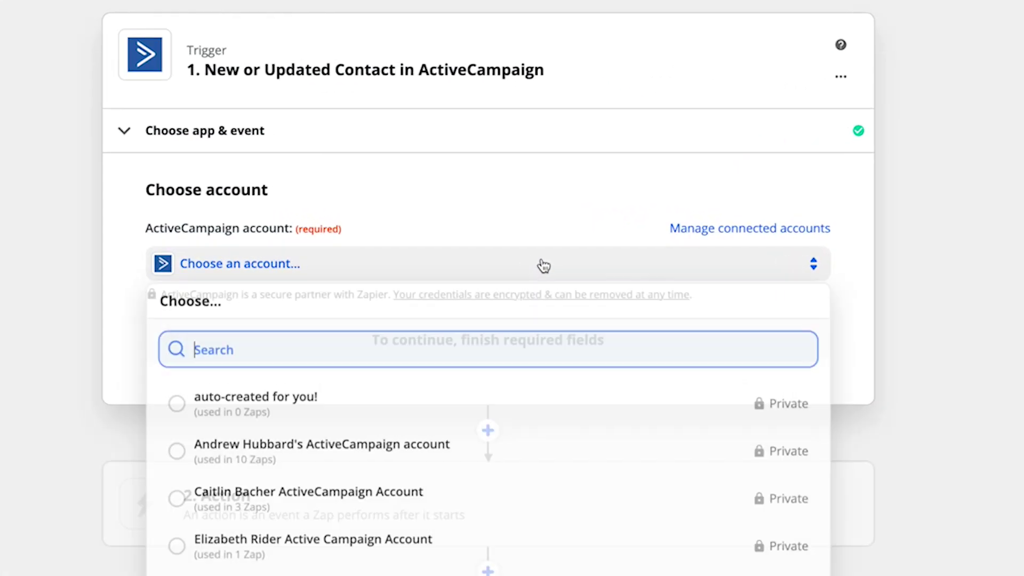
# - Use the existing ActiveCampaign account and watch only the community list, skipping unsubscribe events
pyautogui.click(357, 447)
pyautogui.click(498, 342)
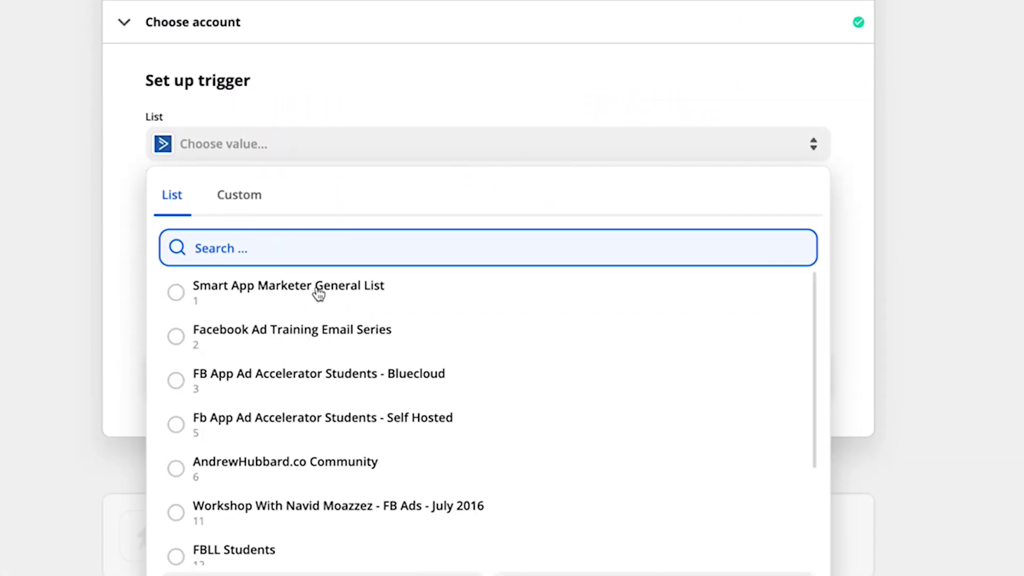
pyautogui.scroll(-1, 316, 292)
pyautogui.scroll(1, 301, 459)
pyautogui.click(301, 459)
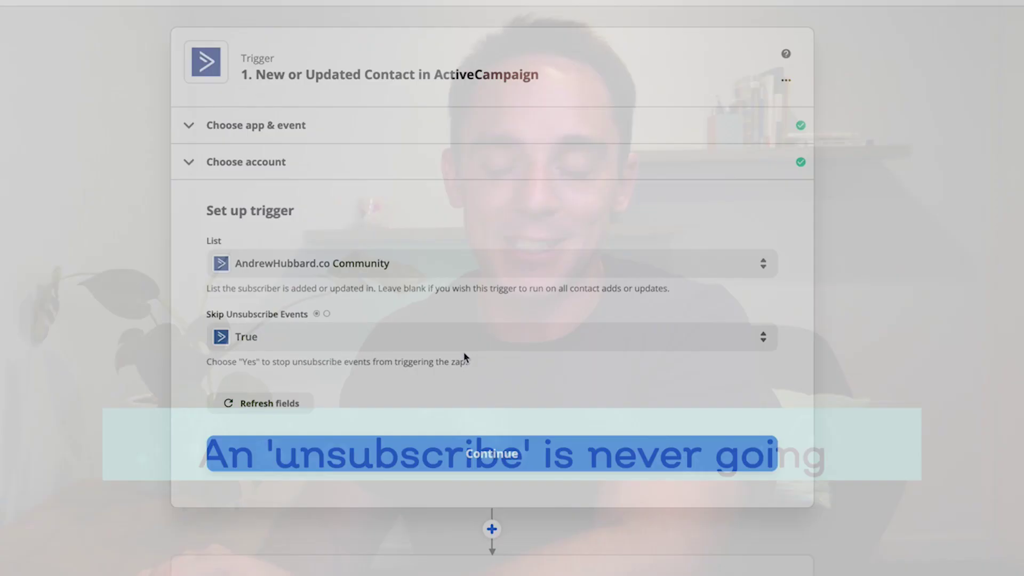
pyautogui.click(499, 453)
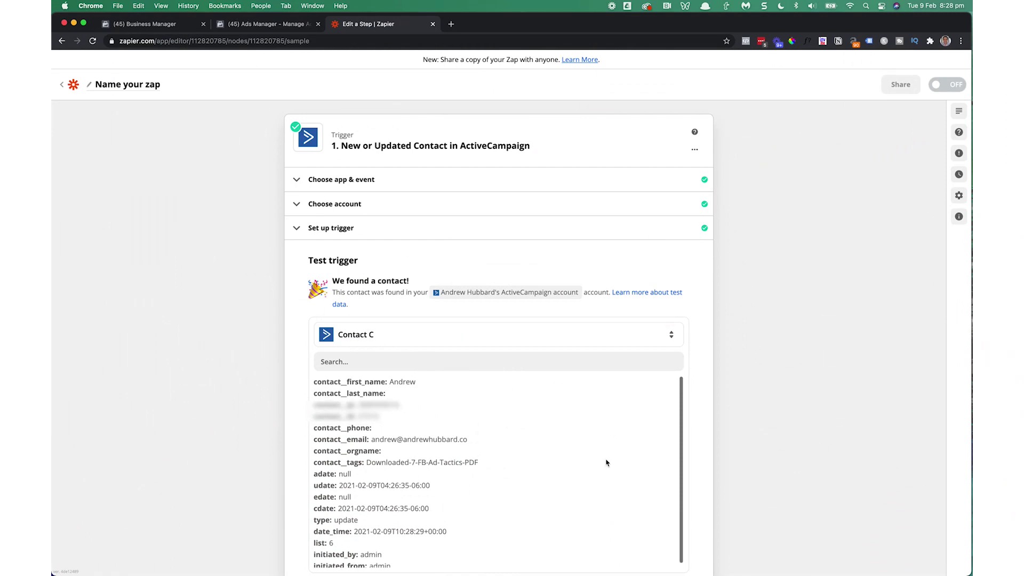
# - Scroll past the test's sample ActiveCampaign contact to reach Continue
pyautogui.scroll(-4, 725, 404)
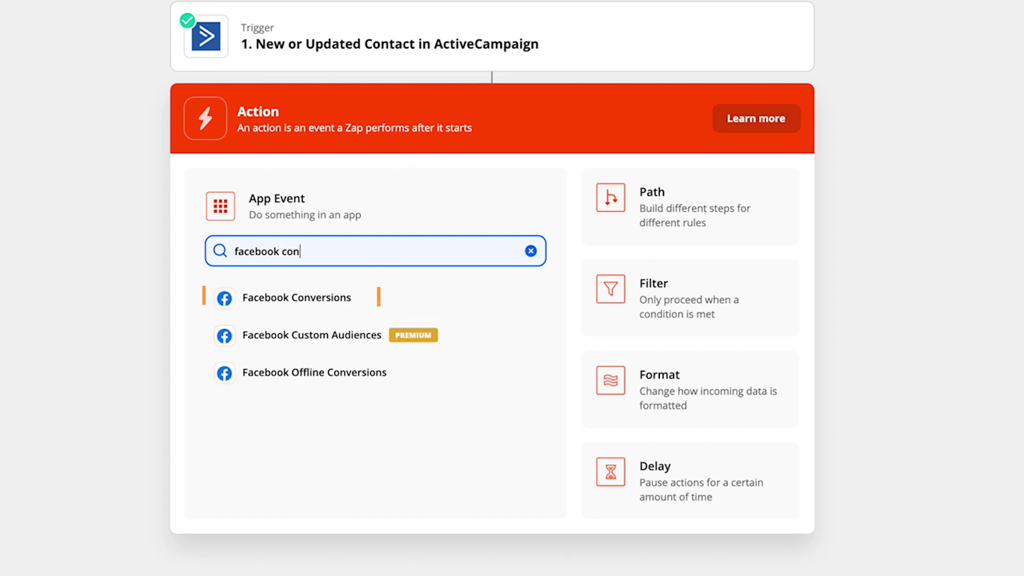
# - Make Facebook Conversions the action app with Send Lead Event as its event
pyautogui.click(318, 295)
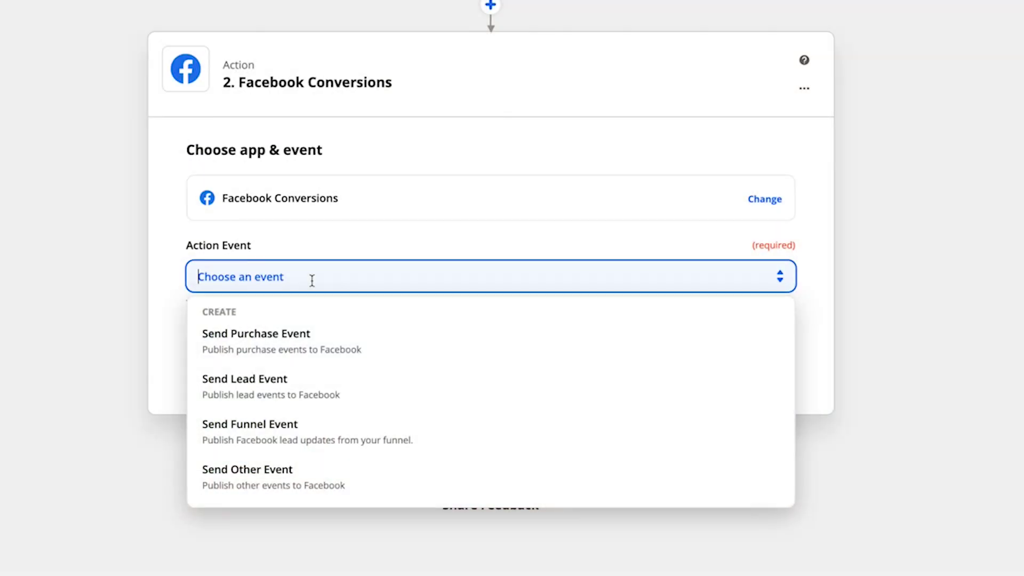
pyautogui.click(270, 381)
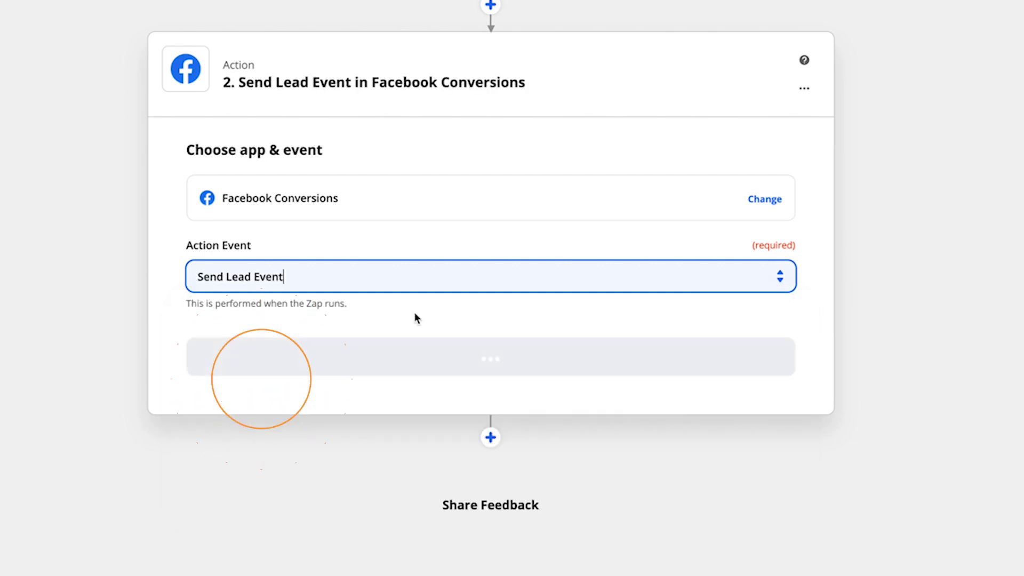
# - Sign in and select the connected Facebook Conversions account for the lead action
pyautogui.click(478, 358)
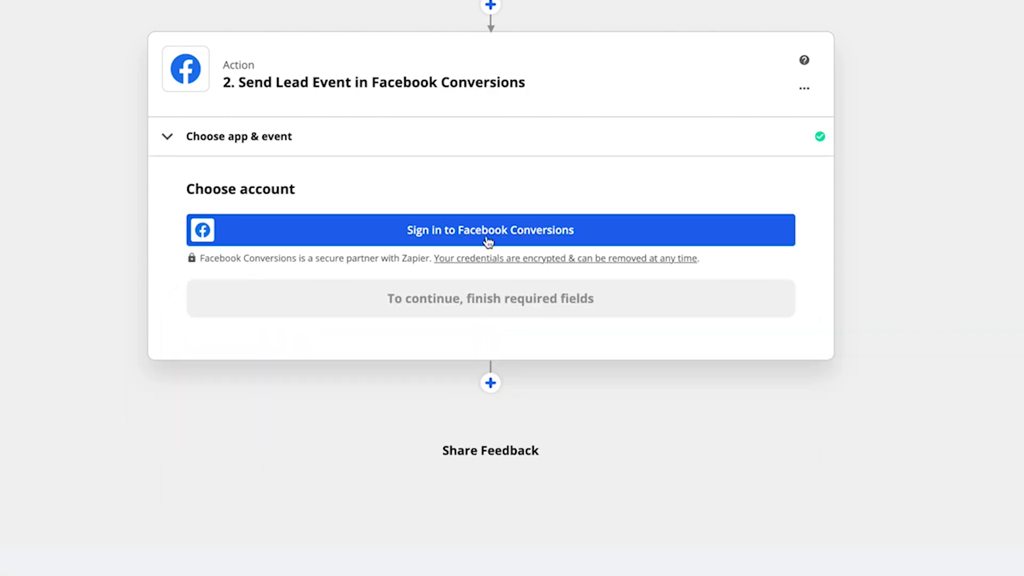
pyautogui.click(495, 230)
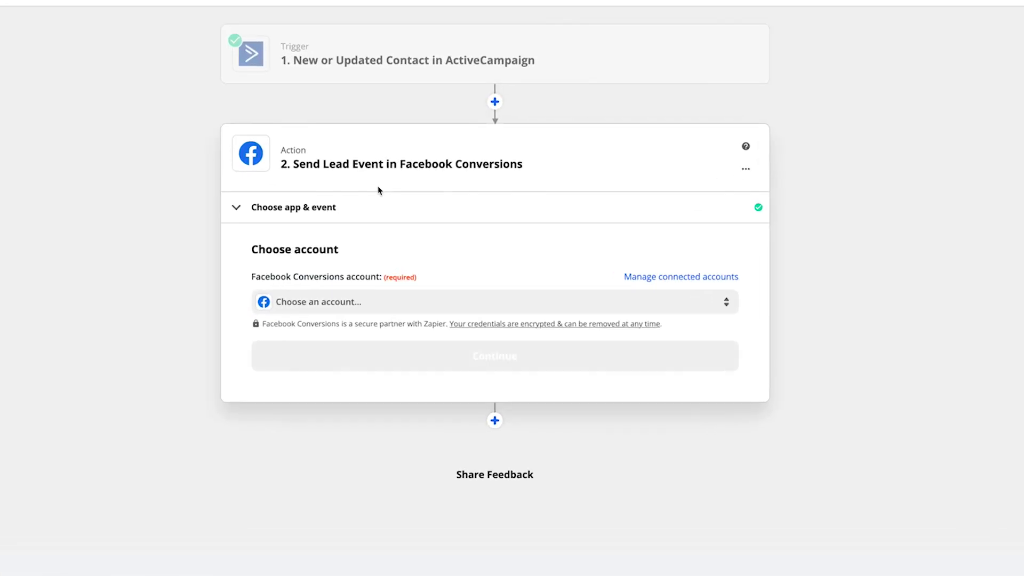
pyautogui.click(340, 301)
pyautogui.click(334, 394)
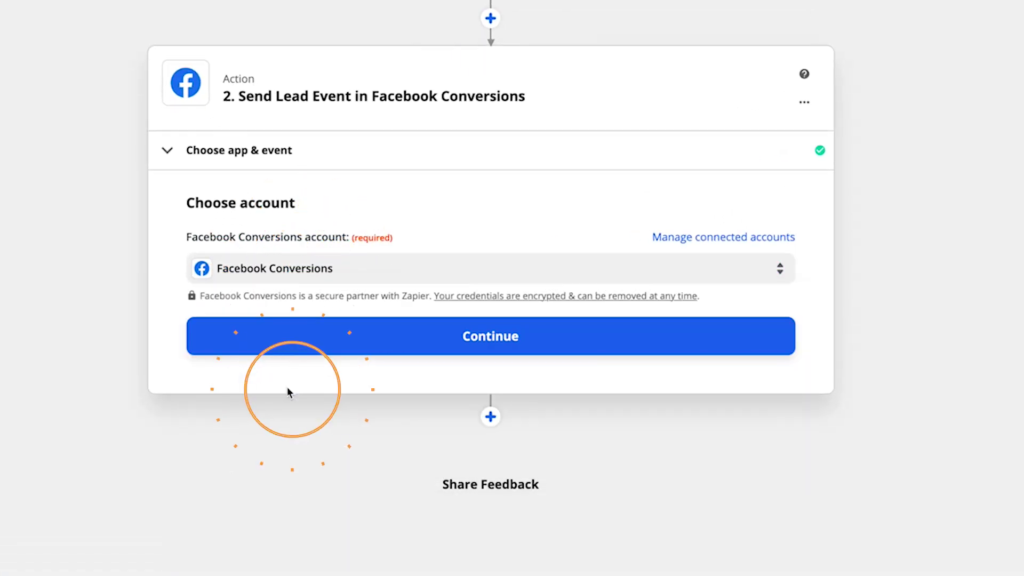
pyautogui.click(361, 333)
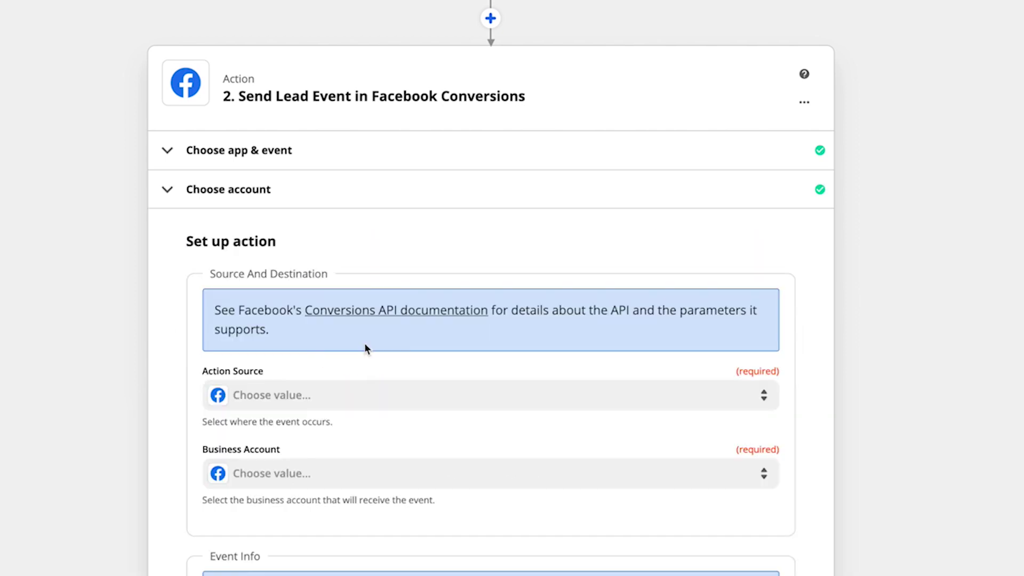
# - Set Action Source to Website and pick the company business account and its pixel
pyautogui.scroll(-2, 400, 297)
pyautogui.click(400, 297)
pyautogui.scroll(-1, 363, 350)
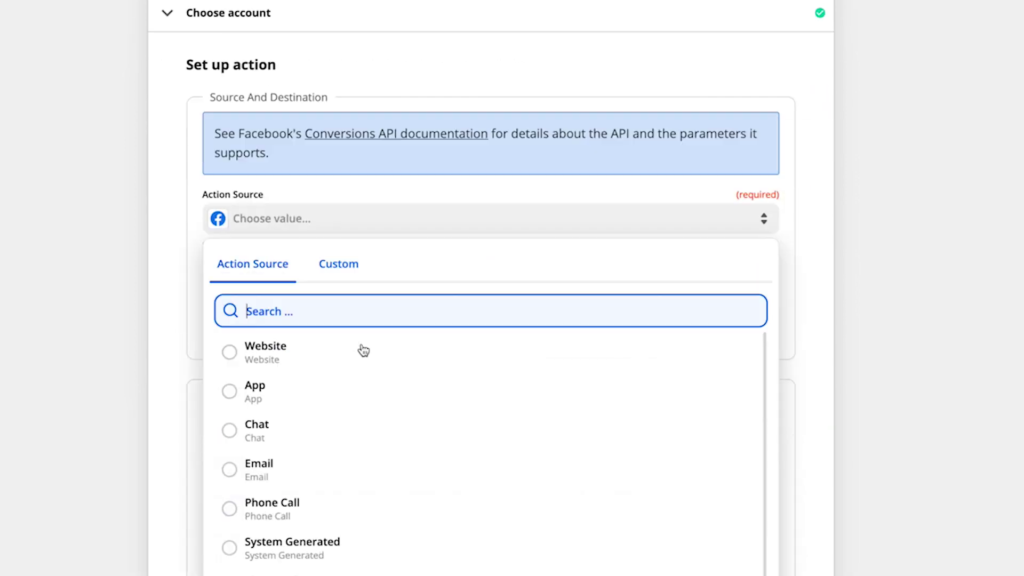
pyautogui.scroll(-1, 364, 350)
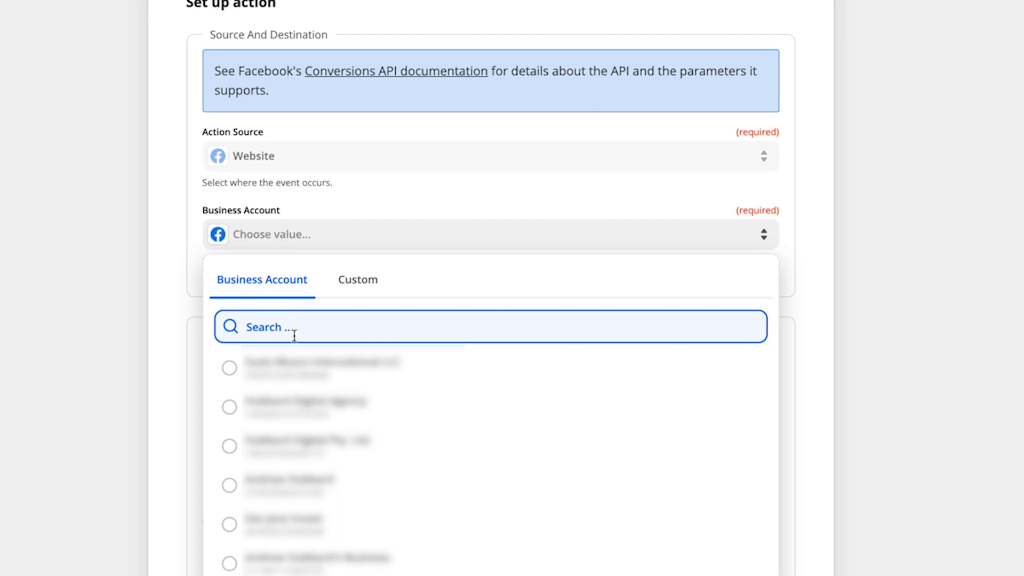
pyautogui.click(307, 440)
pyautogui.scroll(-1, 395, 247)
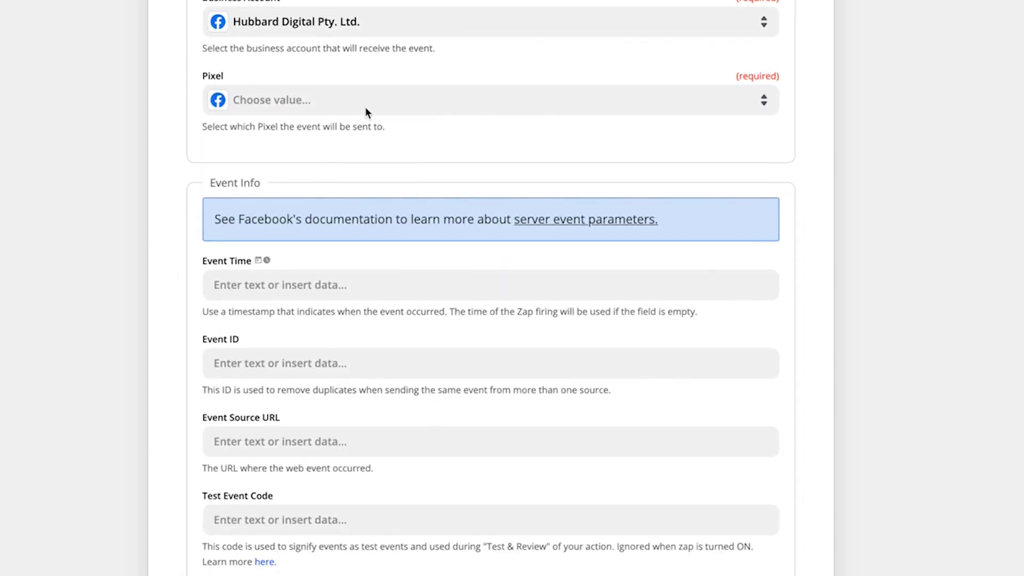
pyautogui.click(365, 110)
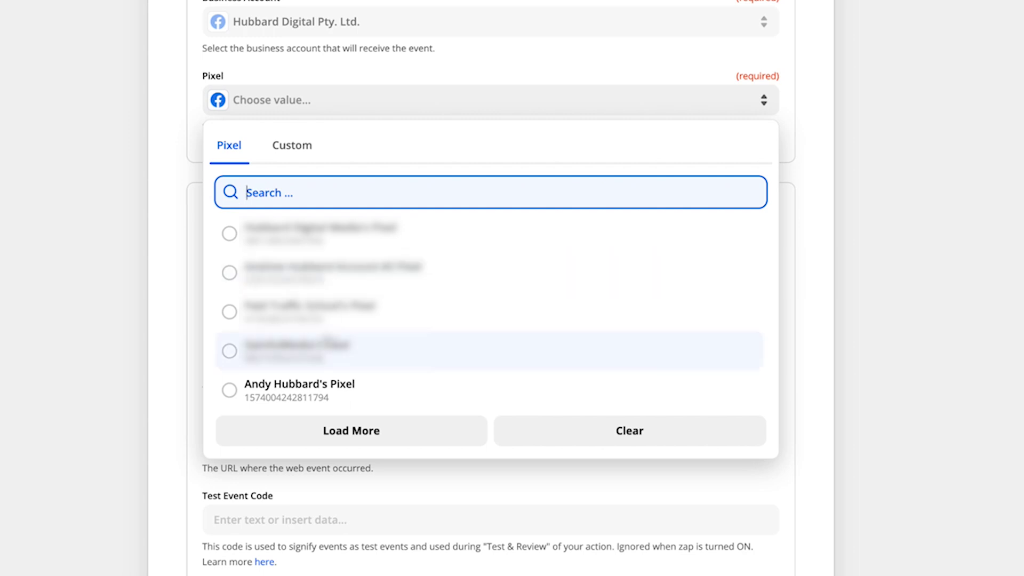
pyautogui.click(315, 385)
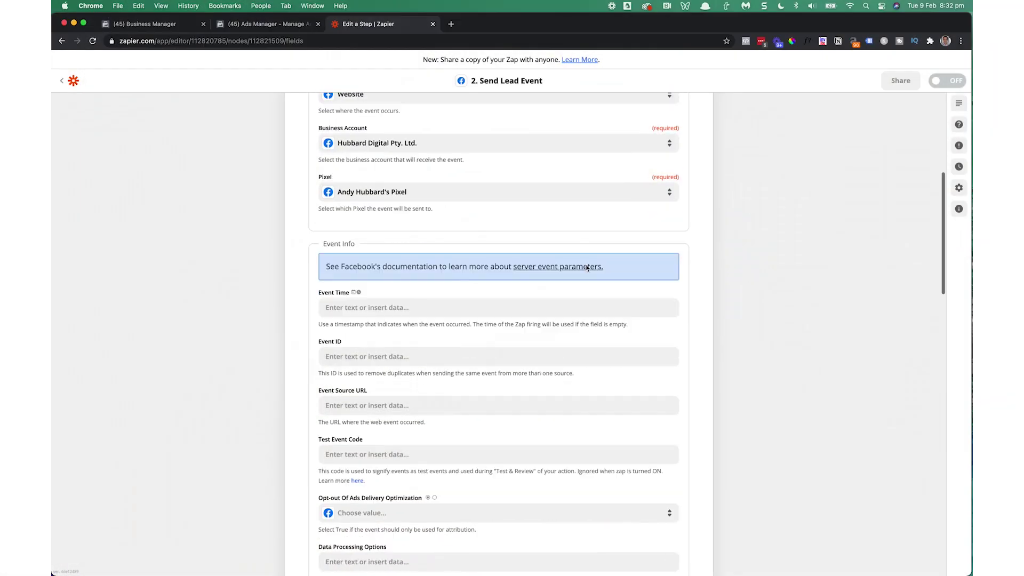
pyautogui.scroll(-4, 586, 268)
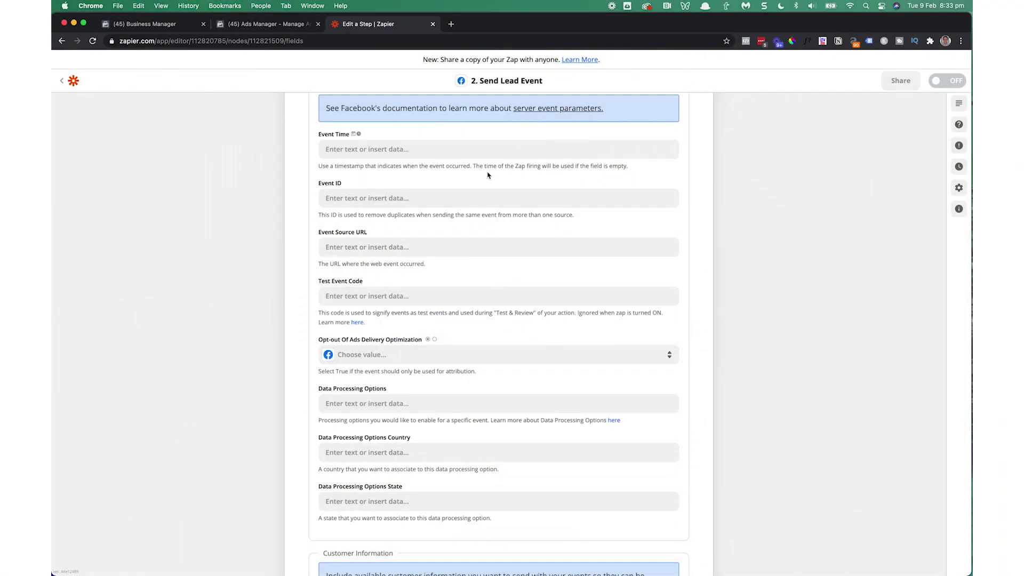
# - Try the contact's Date Time in Event Time, then leave Event Time empty
pyautogui.scroll(1, 487, 175)
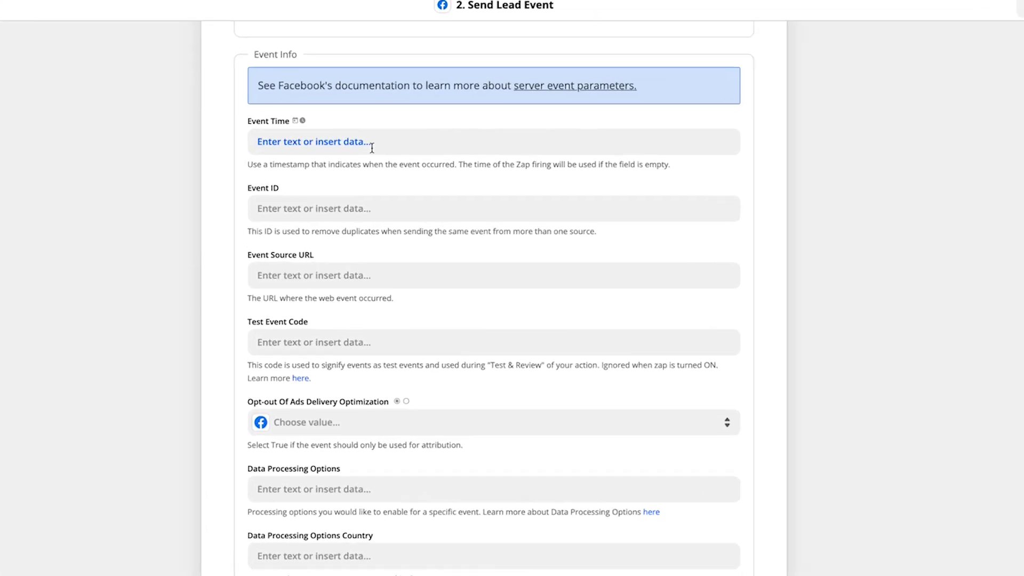
pyautogui.click(409, 182)
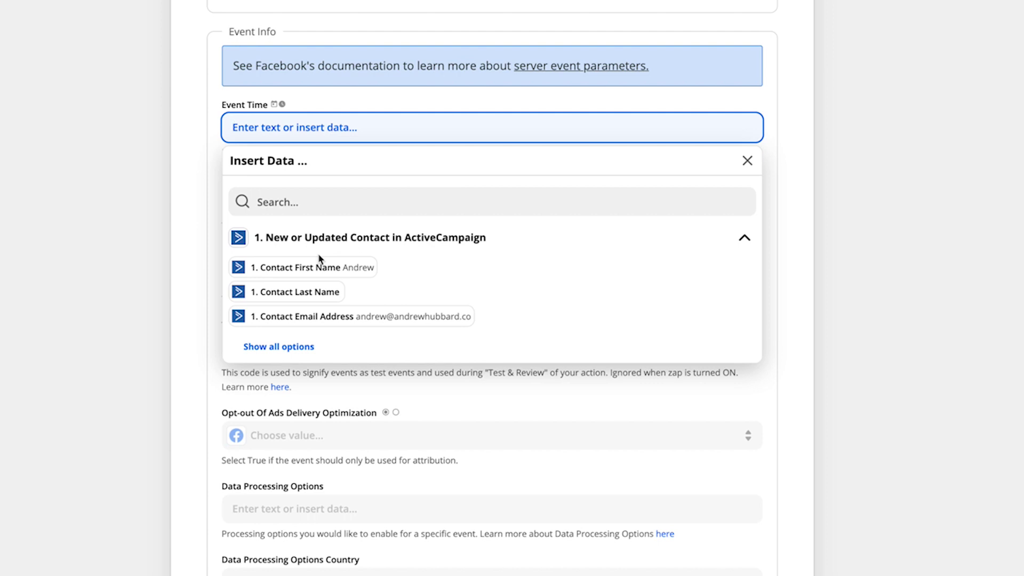
pyautogui.click(299, 348)
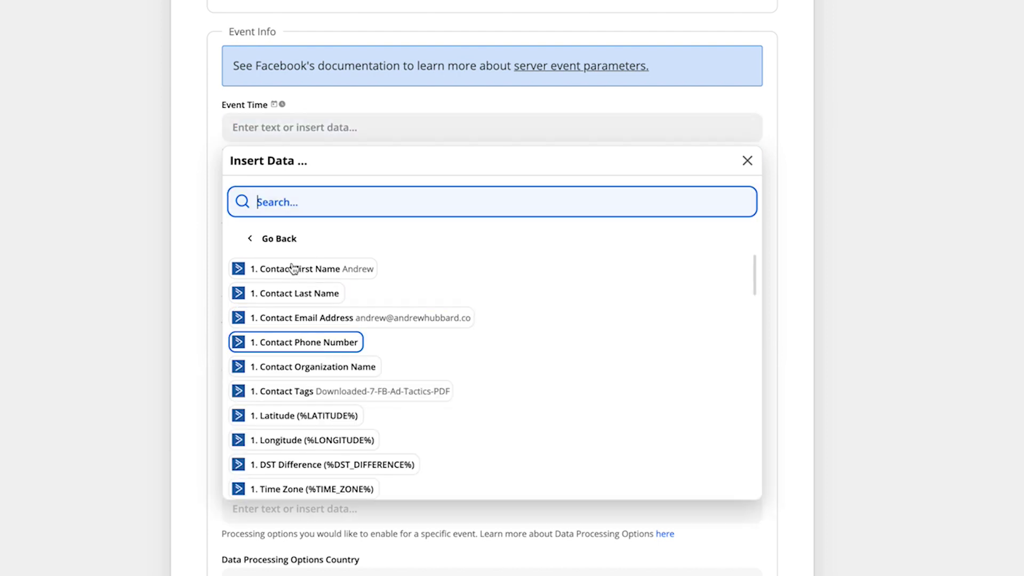
pyautogui.scroll(-10, 321, 385)
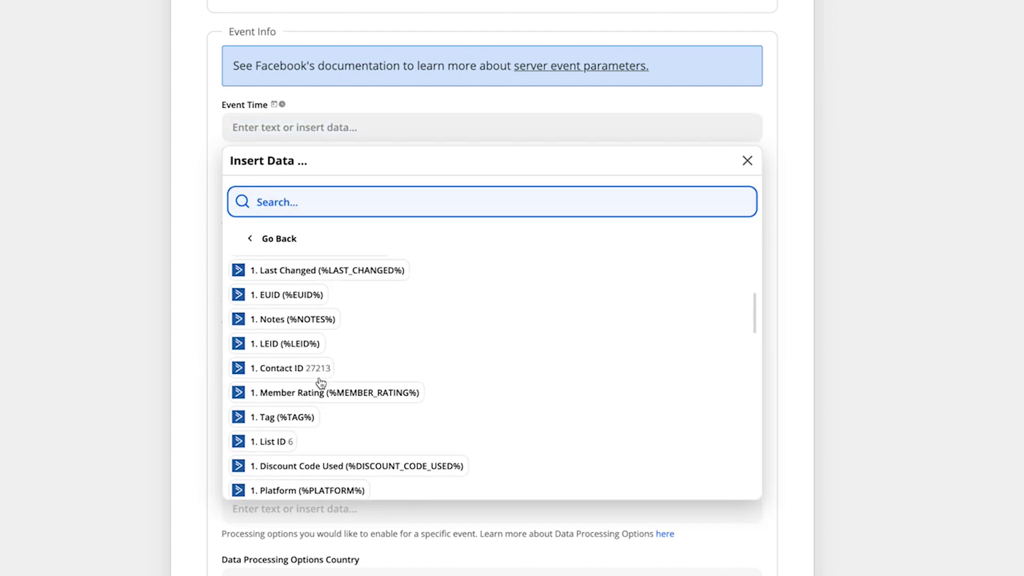
pyautogui.scroll(-1, 320, 382)
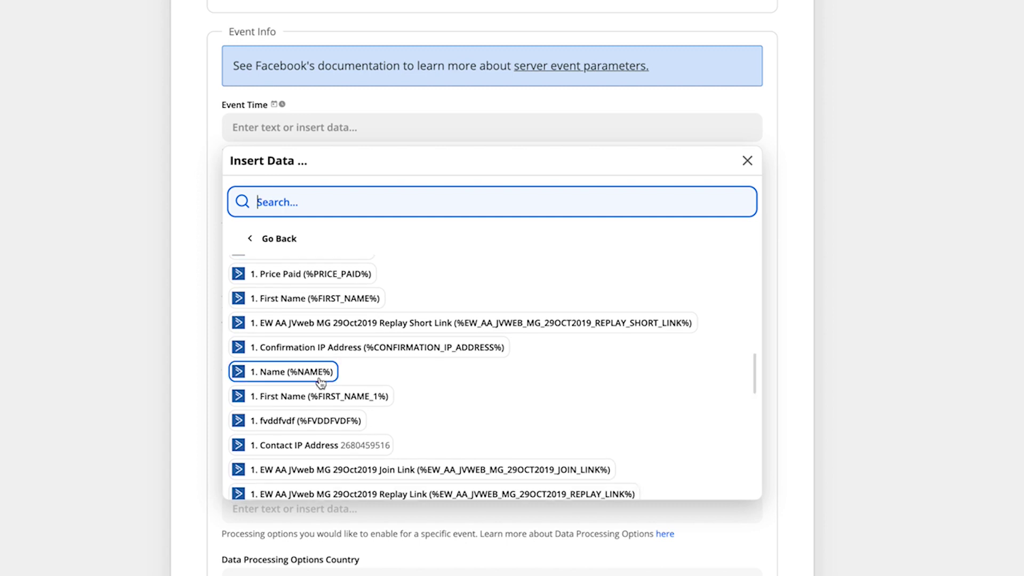
pyautogui.scroll(-3, 321, 382)
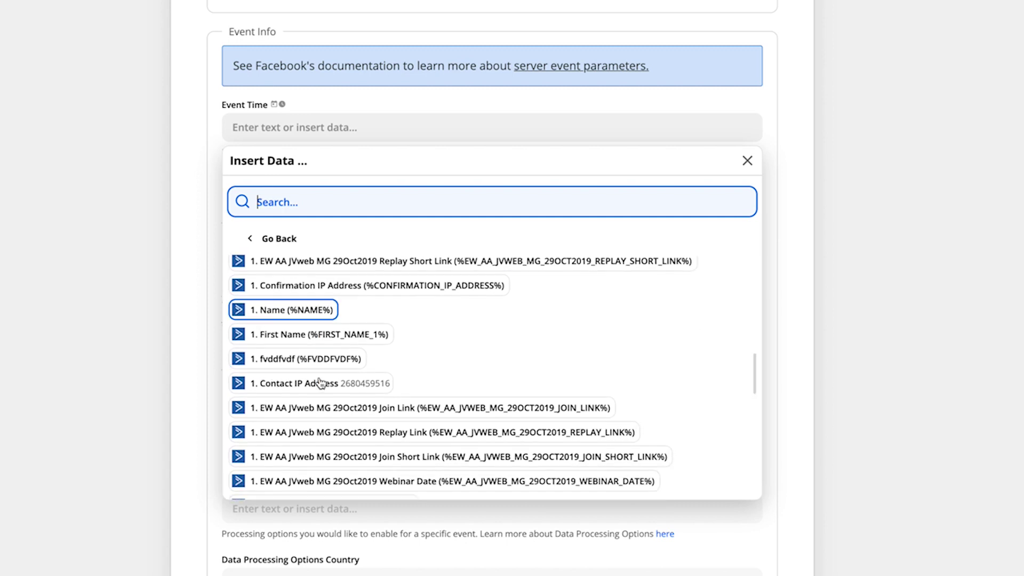
pyautogui.scroll(-3, 321, 382)
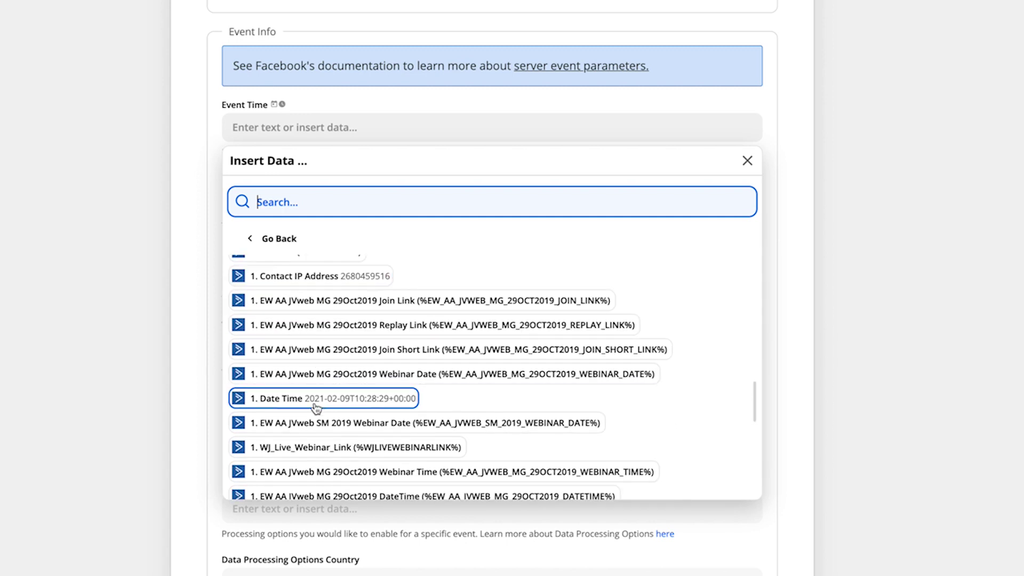
pyautogui.click(397, 400)
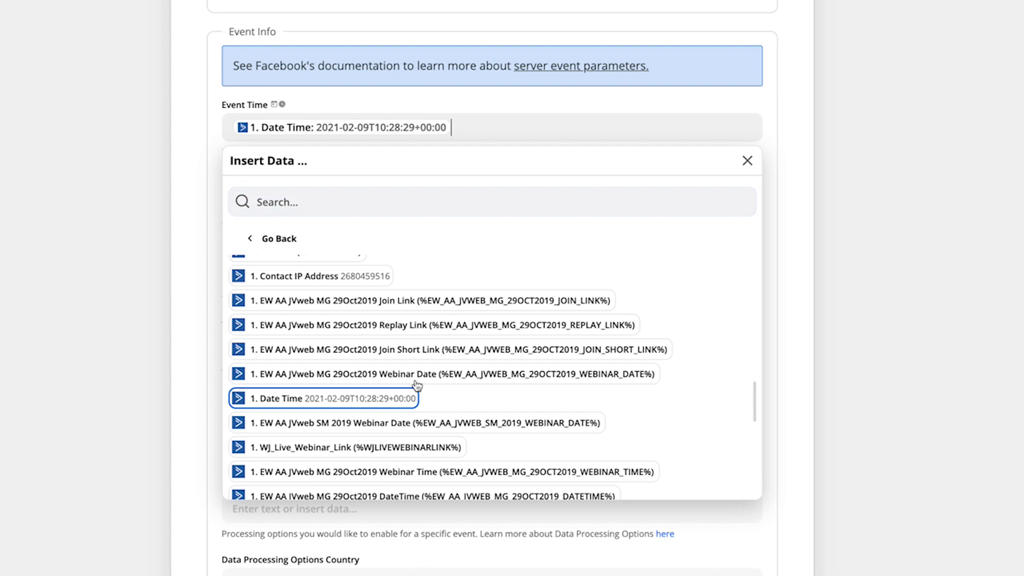
pyautogui.click(855, 211)
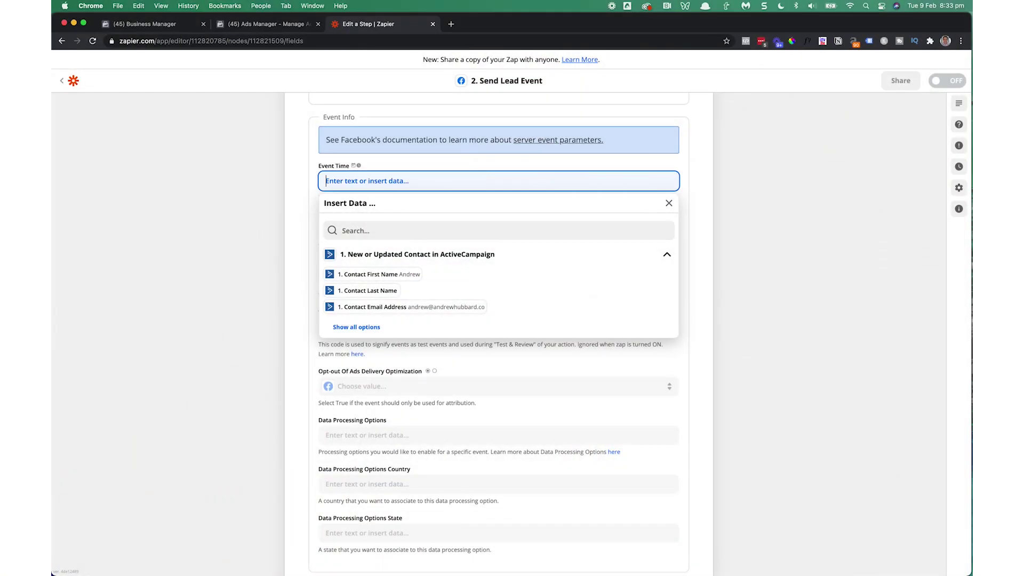
pyautogui.click(717, 193)
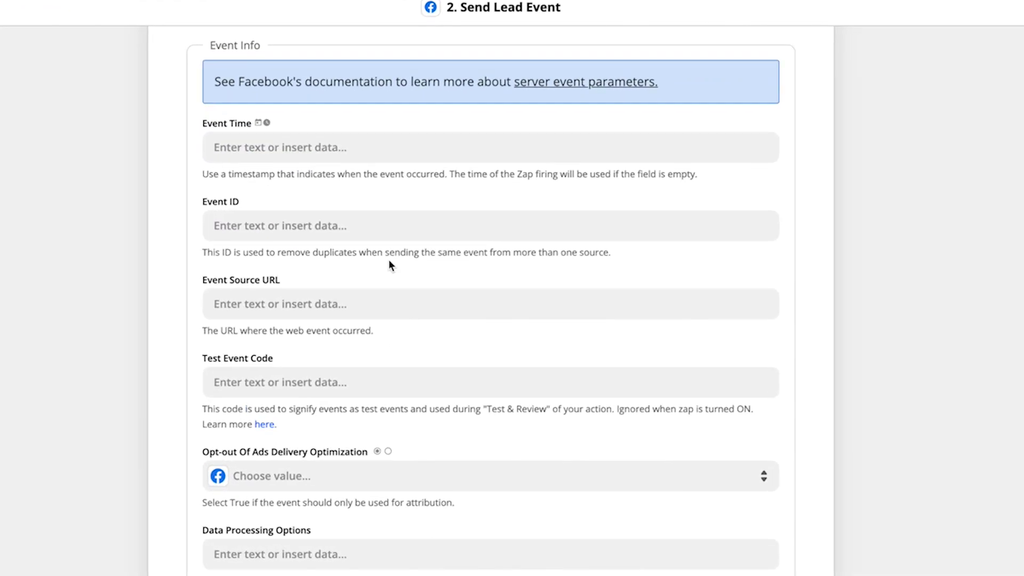
pyautogui.scroll(-2, 389, 260)
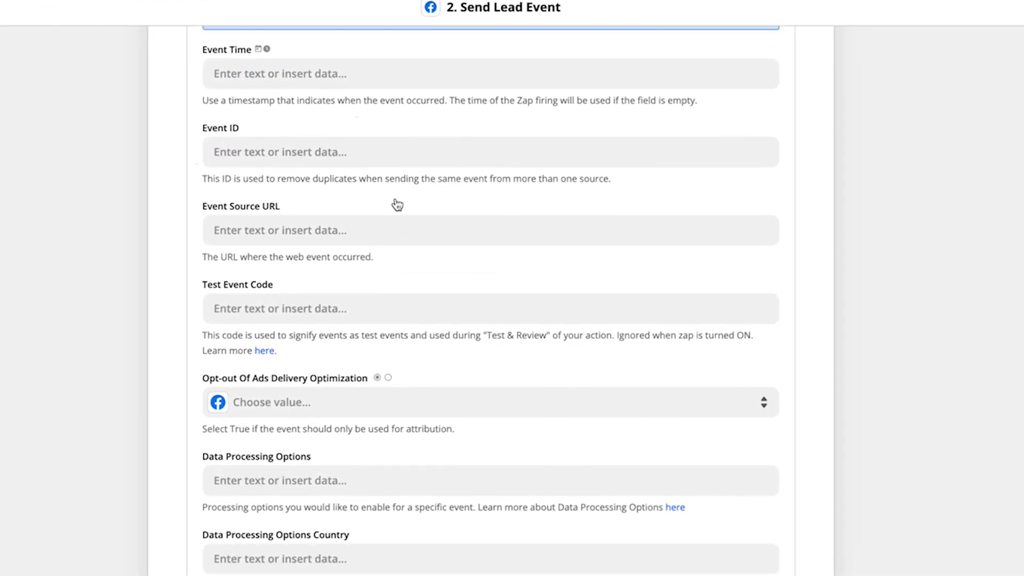
pyautogui.scroll(-1, 306, 264)
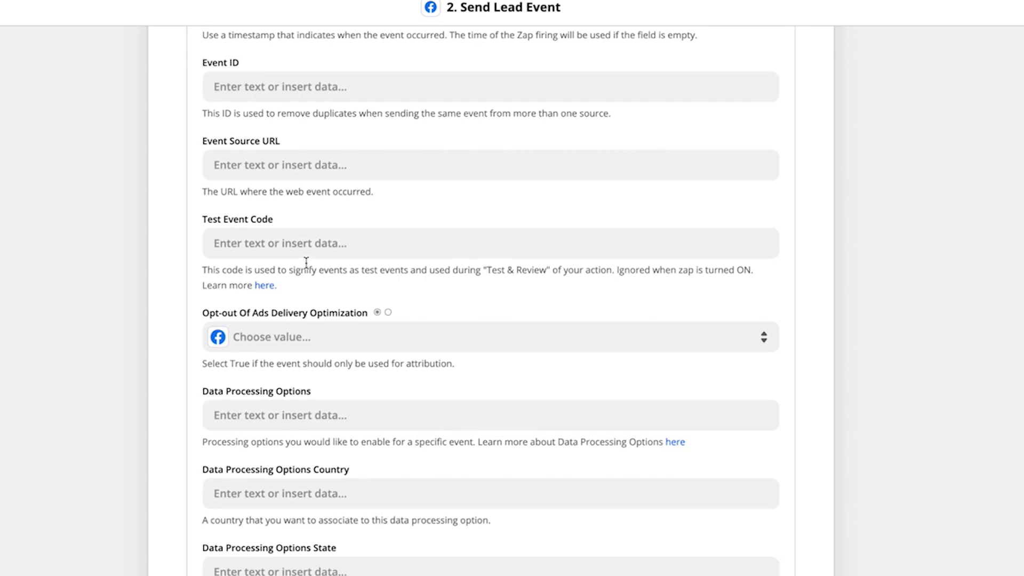
pyautogui.click(353, 162)
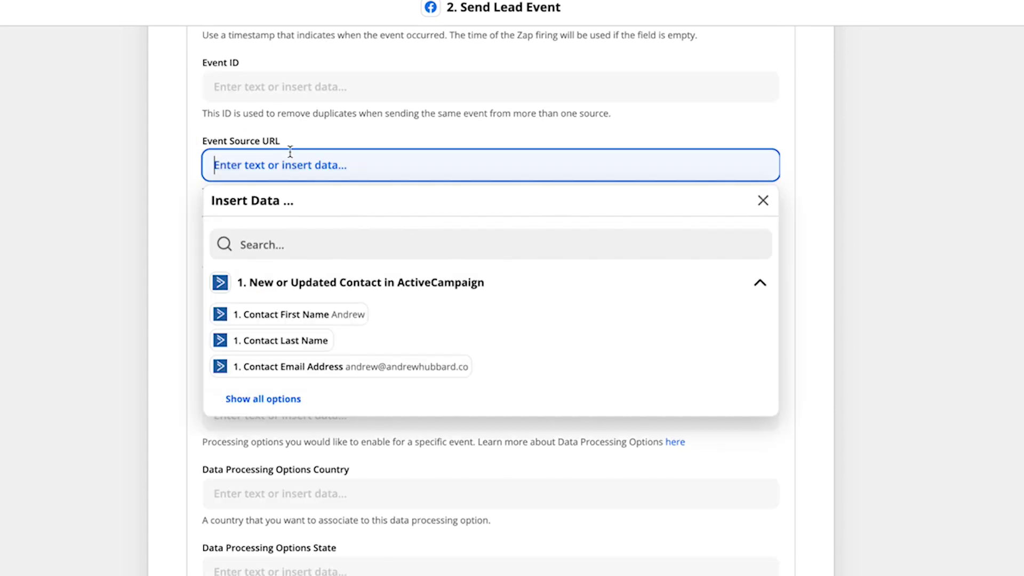
pyautogui.click(196, 170)
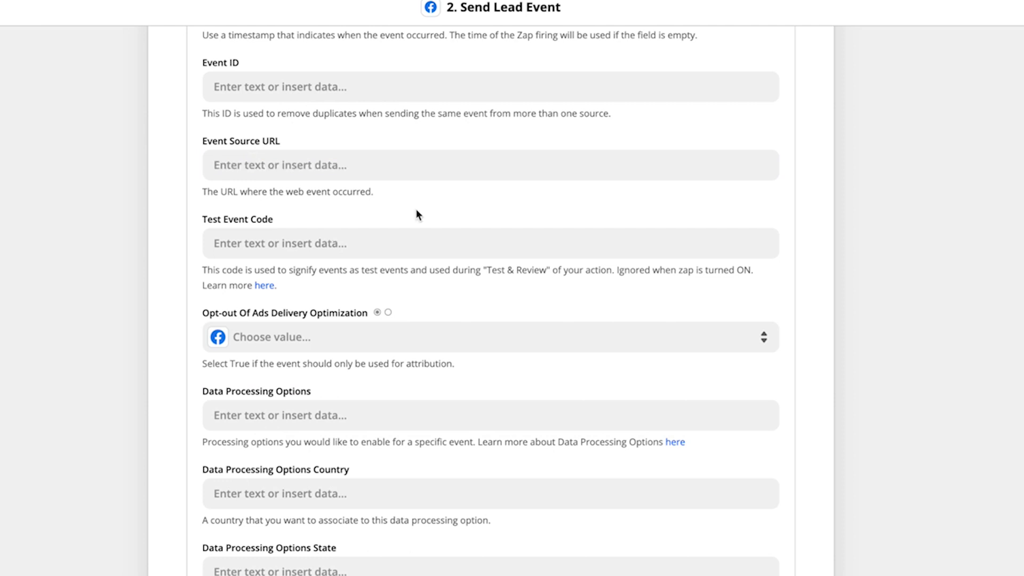
pyautogui.scroll(-1, 441, 213)
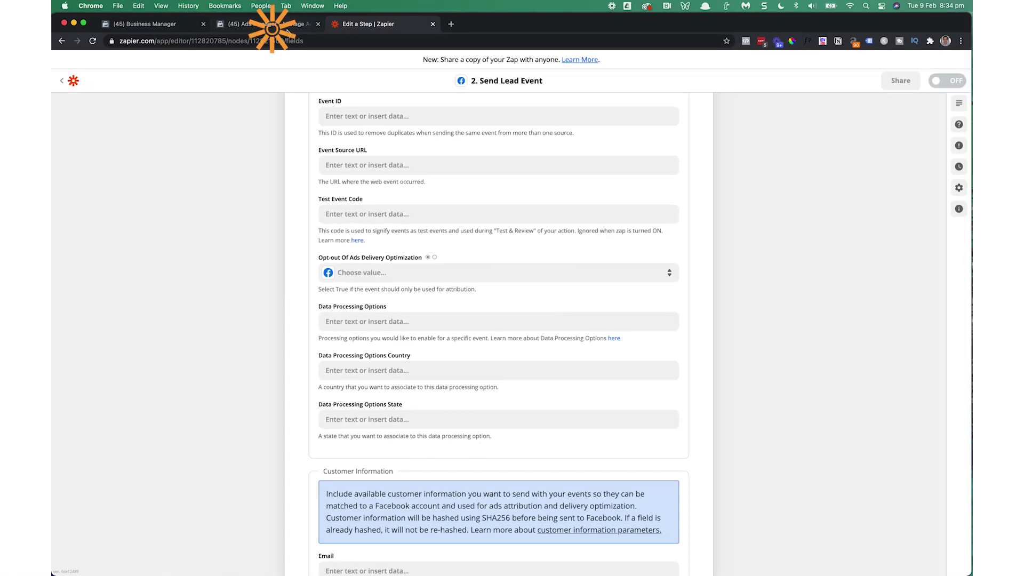
# - Open the pixel's Test Events page in Facebook Events Manager
pyautogui.click(286, 24)
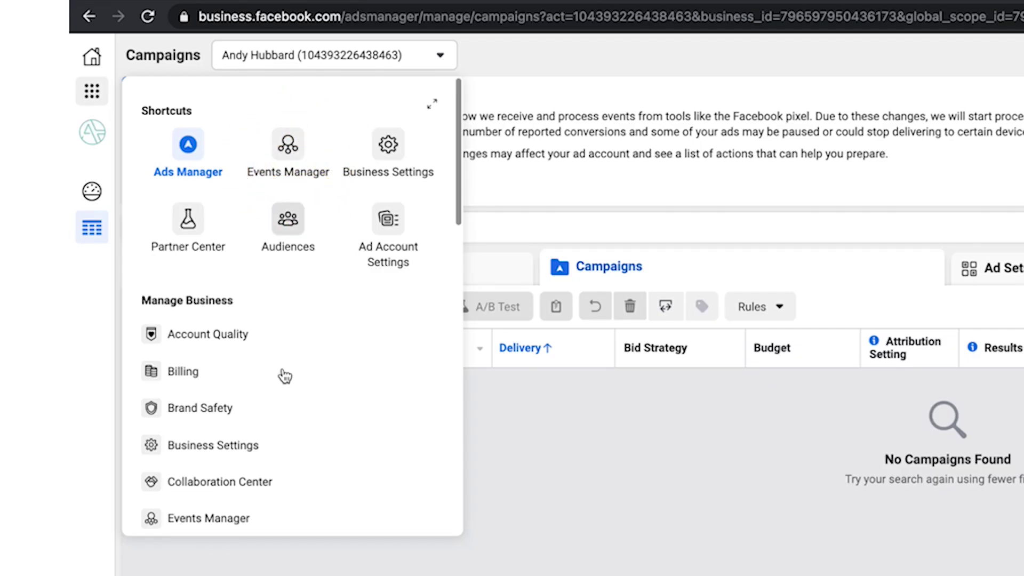
pyautogui.scroll(-1, 282, 375)
pyautogui.scroll(-4, 285, 377)
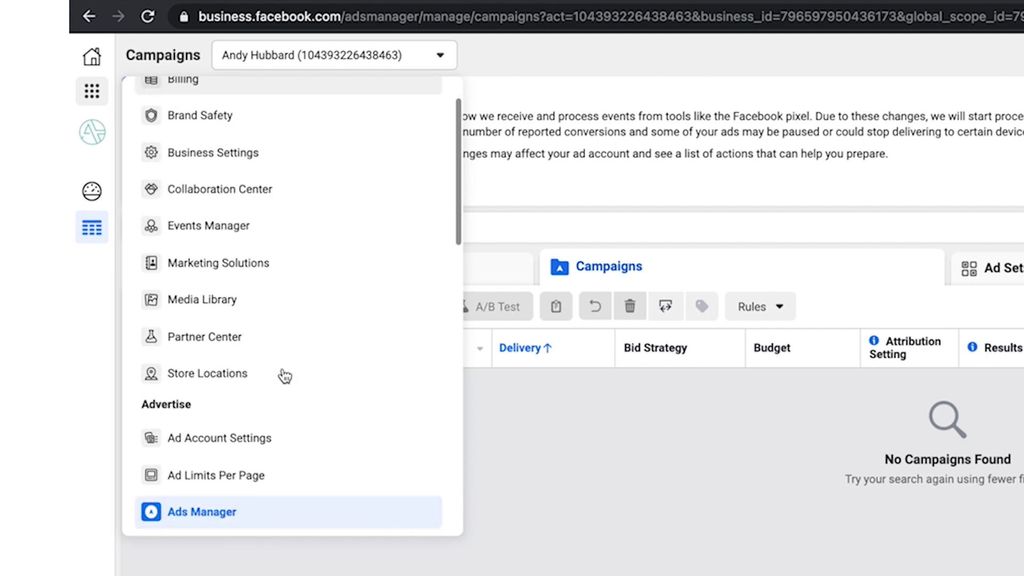
pyautogui.scroll(5, 285, 376)
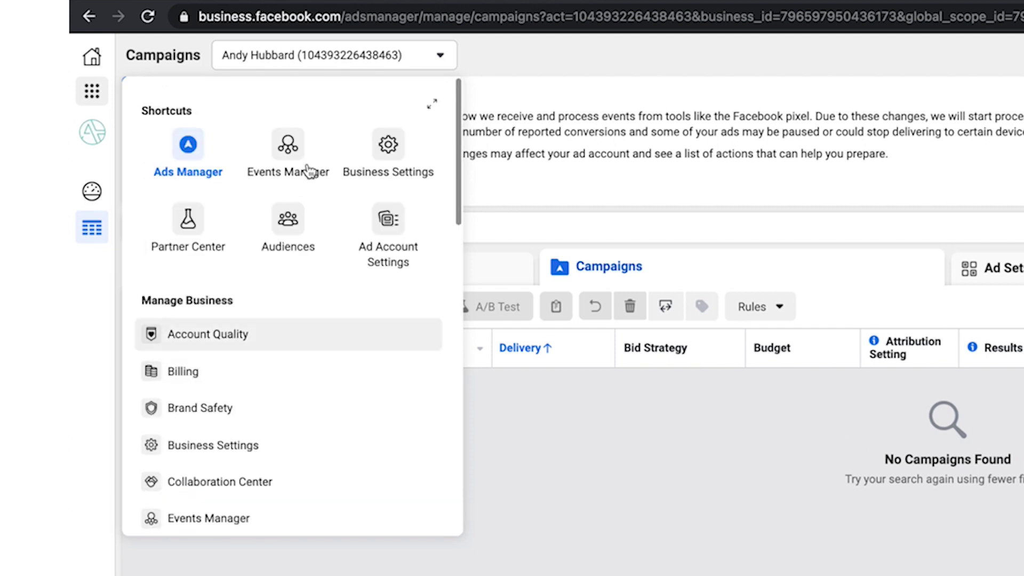
pyautogui.click(288, 147)
pyautogui.click(446, 254)
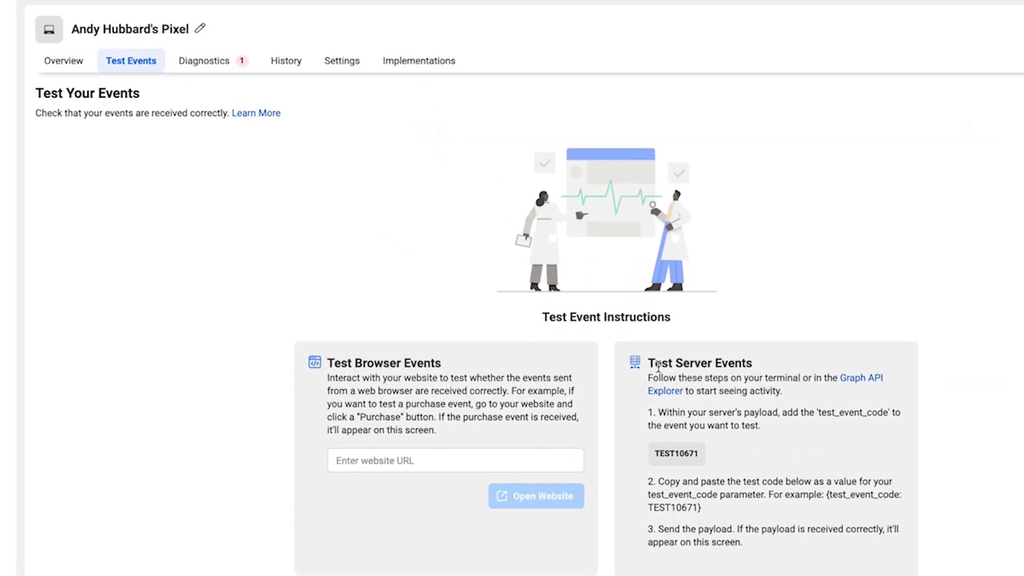
# - Copy the server test event code TEST10671 and return to Zapier
pyautogui.moveTo(632, 377); pyautogui.dragTo(688, 377)
pyautogui.click(752, 366)
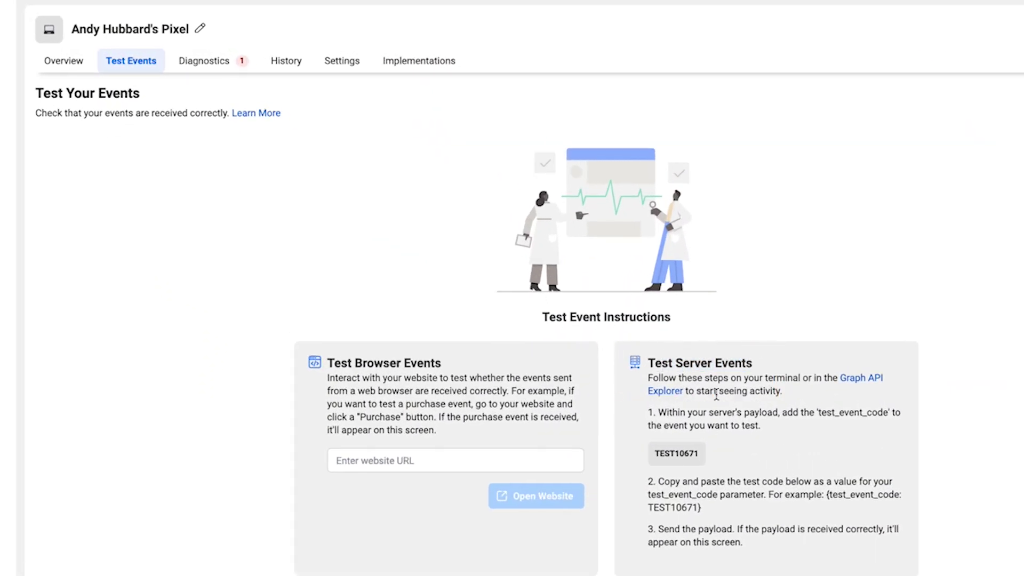
pyautogui.click(683, 460)
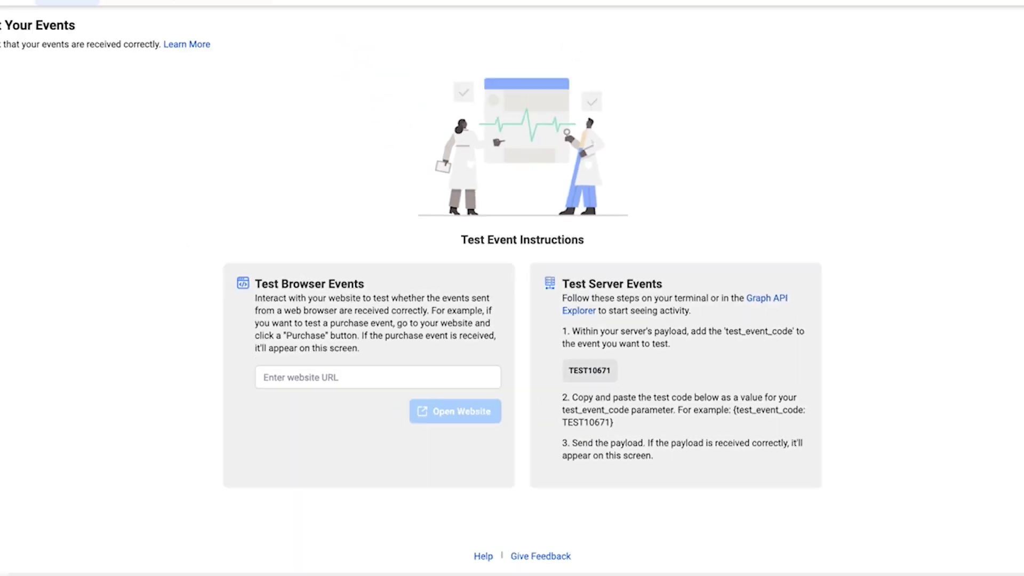
pyautogui.click(391, 27)
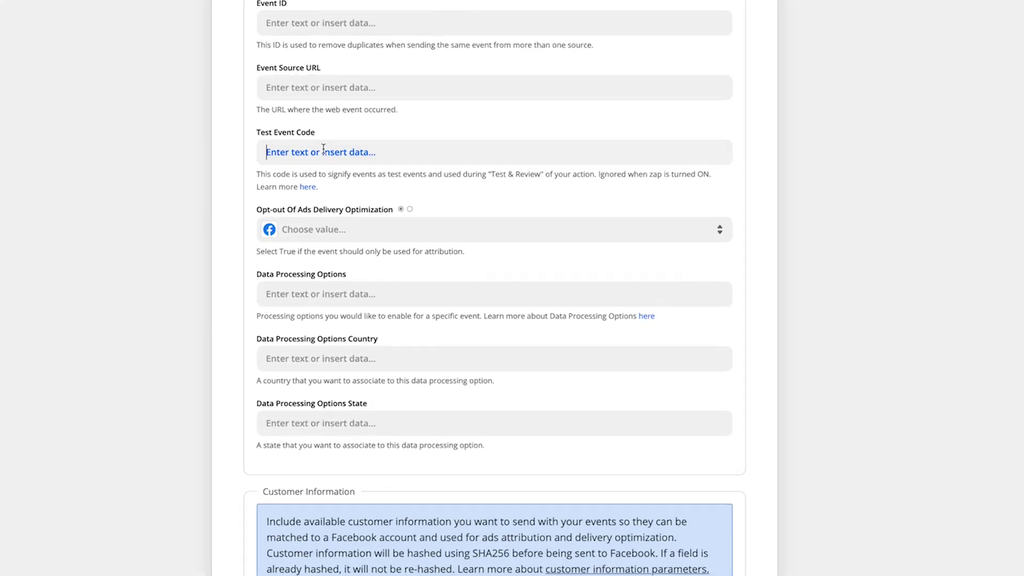
# - Paste TEST10671 as the Test Event Code and scroll through the remaining fields
pyautogui.click(369, 214)
pyautogui.press('super+v')
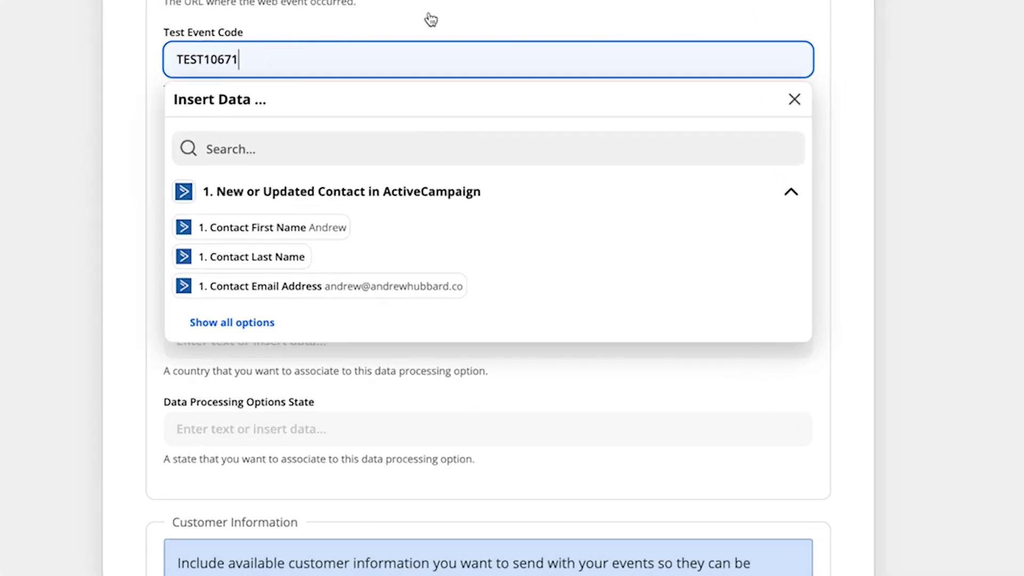
pyautogui.click(958, 70)
pyautogui.scroll(-1, 257, 95)
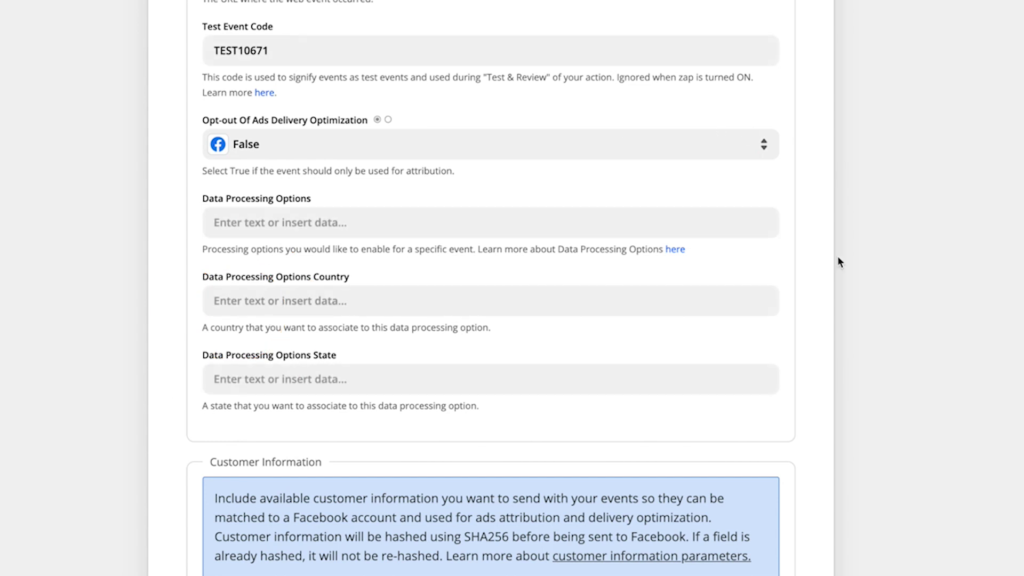
pyautogui.scroll(-1, 581, 233)
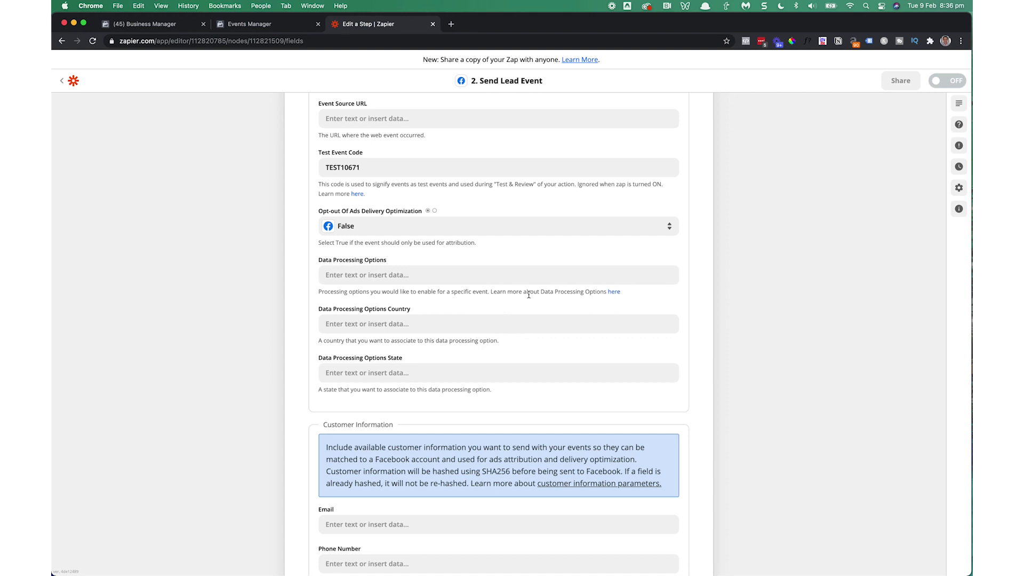
pyautogui.scroll(-10, 529, 295)
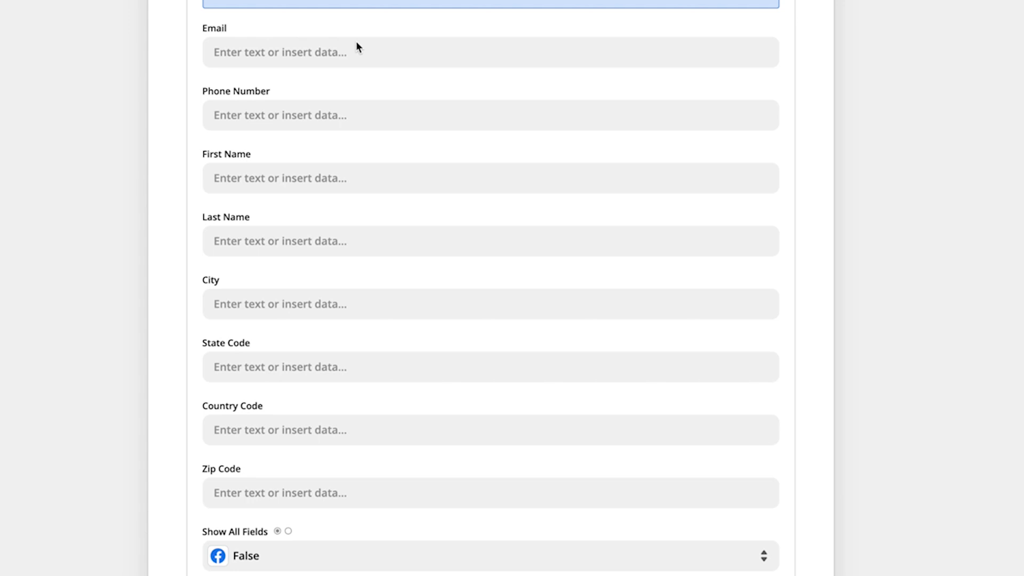
# - Map the ActiveCampaign Contact Email Address into Email and Contact First Name into First Name
pyautogui.click(356, 42)
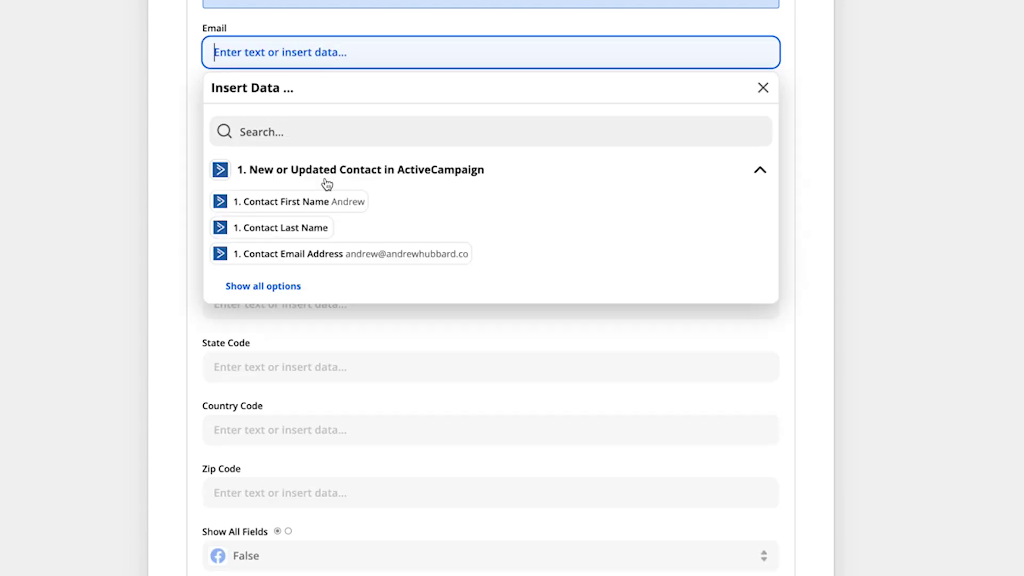
pyautogui.click(324, 257)
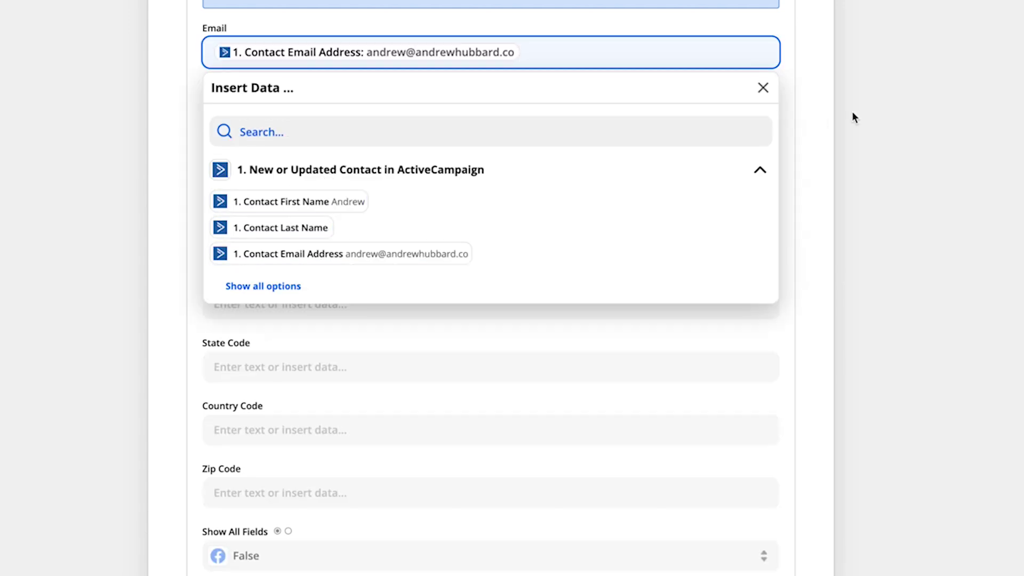
pyautogui.click(791, 122)
pyautogui.scroll(-1, 484, 172)
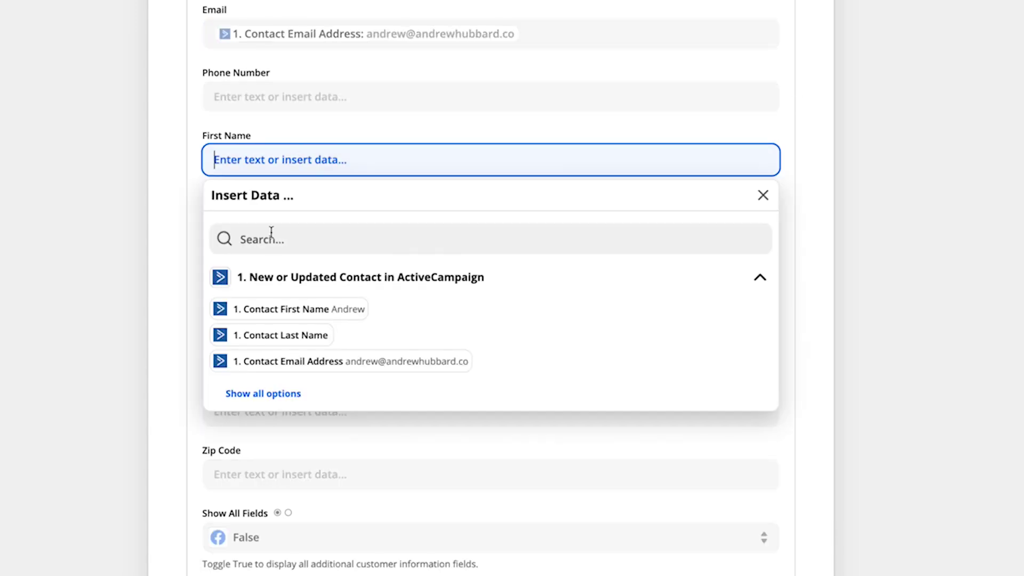
pyautogui.click(302, 308)
pyautogui.click(843, 85)
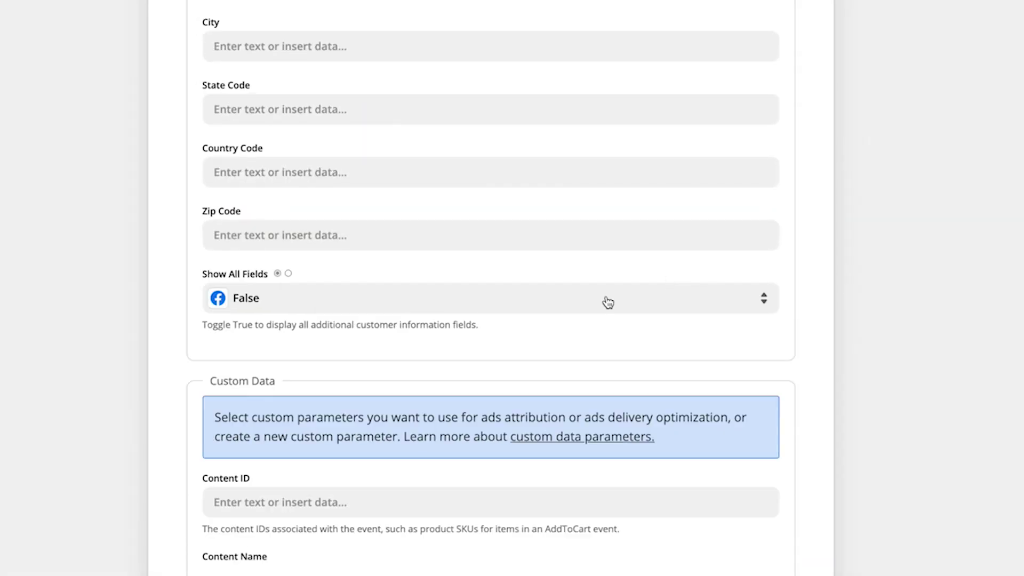
pyautogui.scroll(-1, 592, 290)
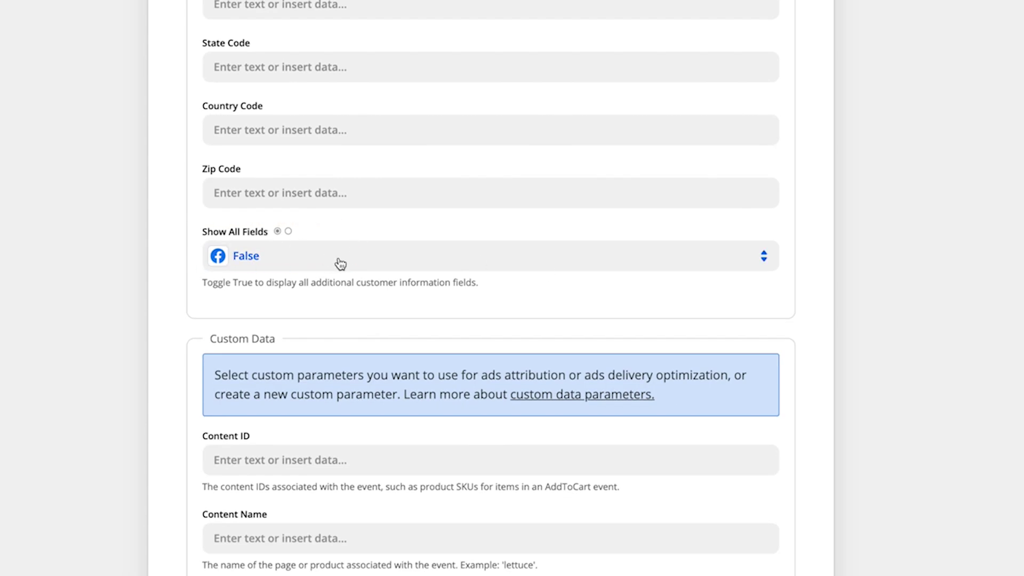
# - Set Show All Fields to True, then back to False, and scroll toward Custom Data
pyautogui.click(266, 266)
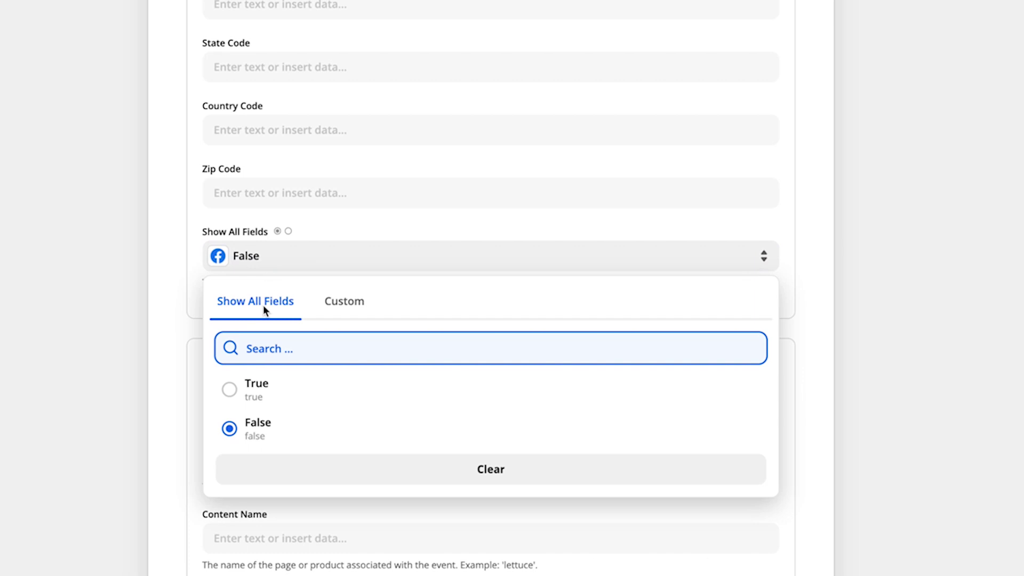
pyautogui.click(268, 391)
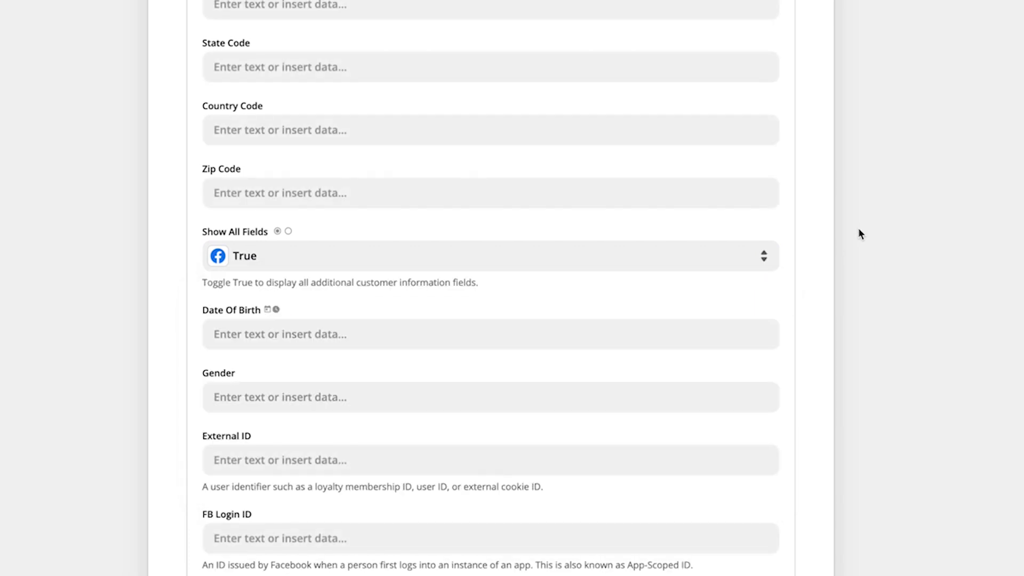
pyautogui.scroll(-2, 814, 298)
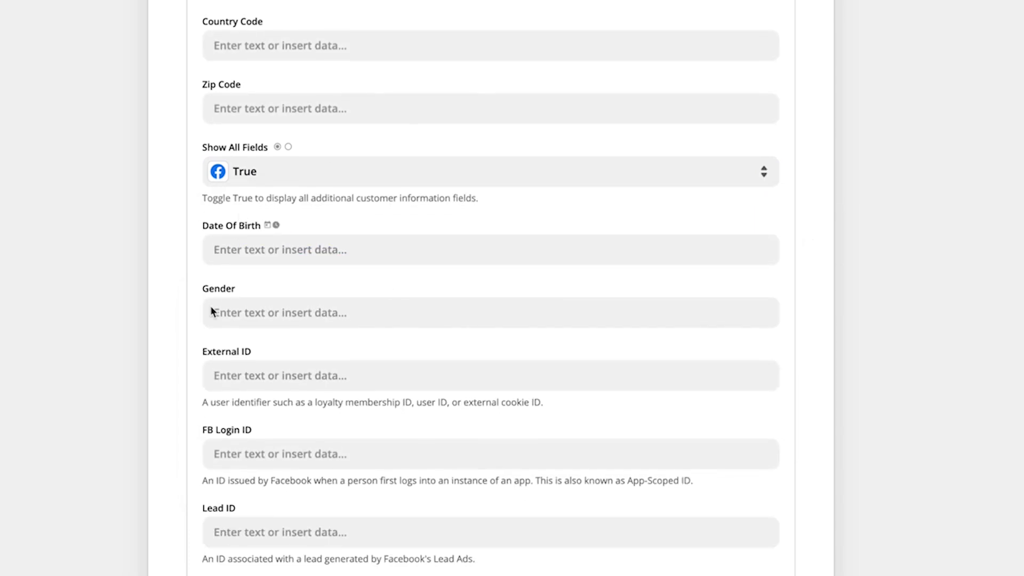
pyautogui.click(271, 172)
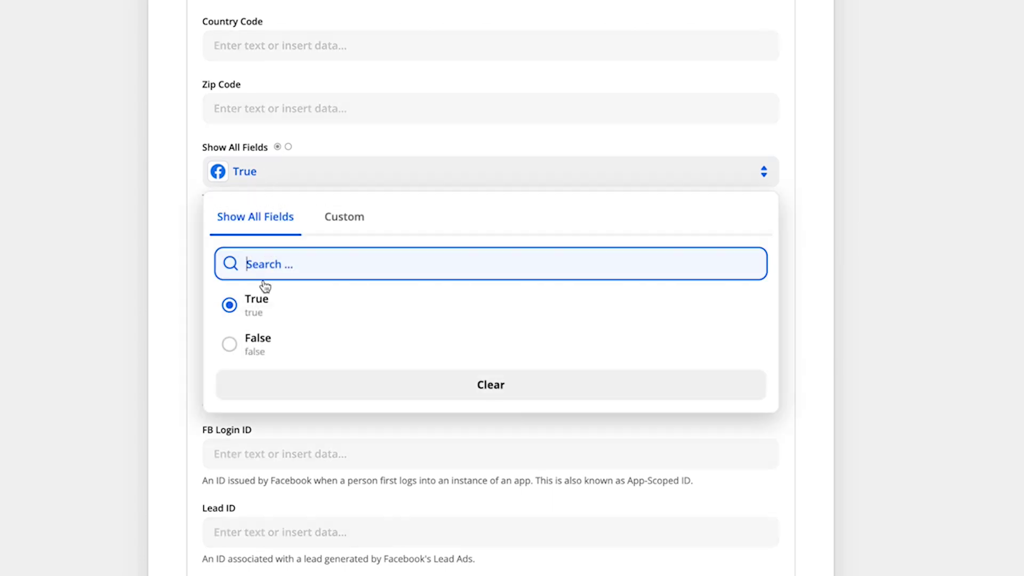
pyautogui.click(262, 344)
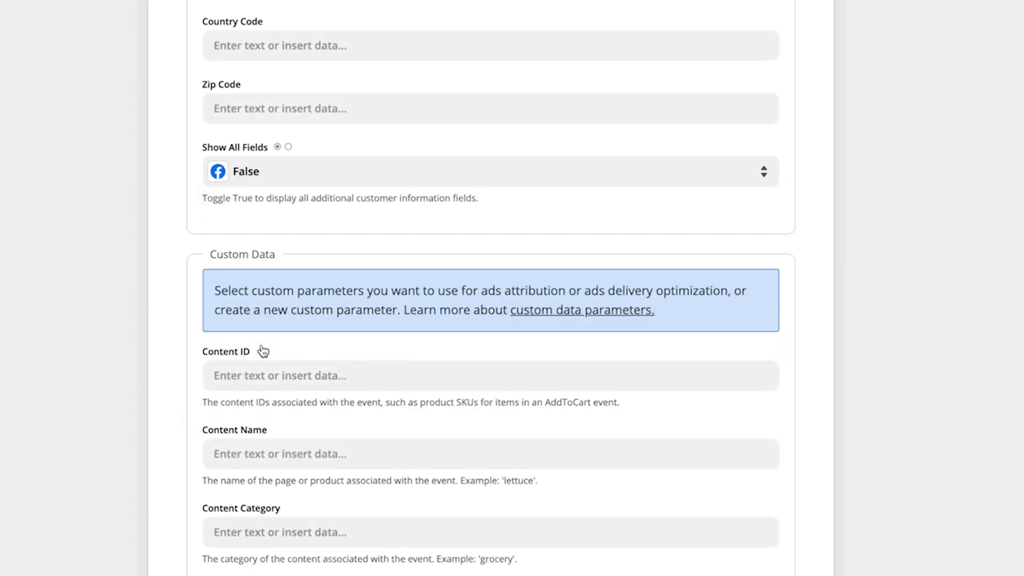
pyautogui.scroll(-5, 857, 235)
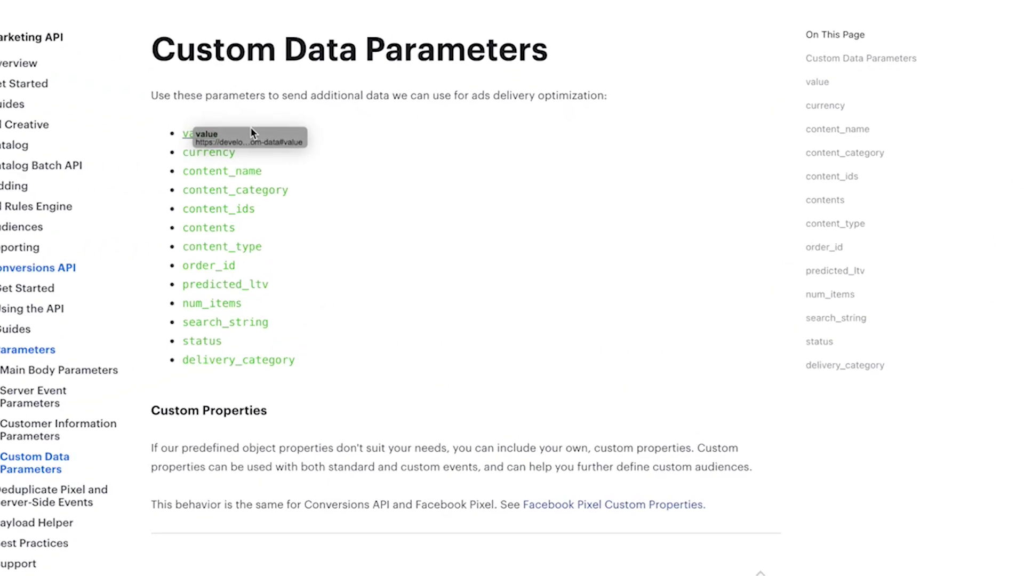
# - Read the value and currency parameter entries in Facebook's docs, then return to the Zapier step editor
pyautogui.scroll(-3, 210, 440)
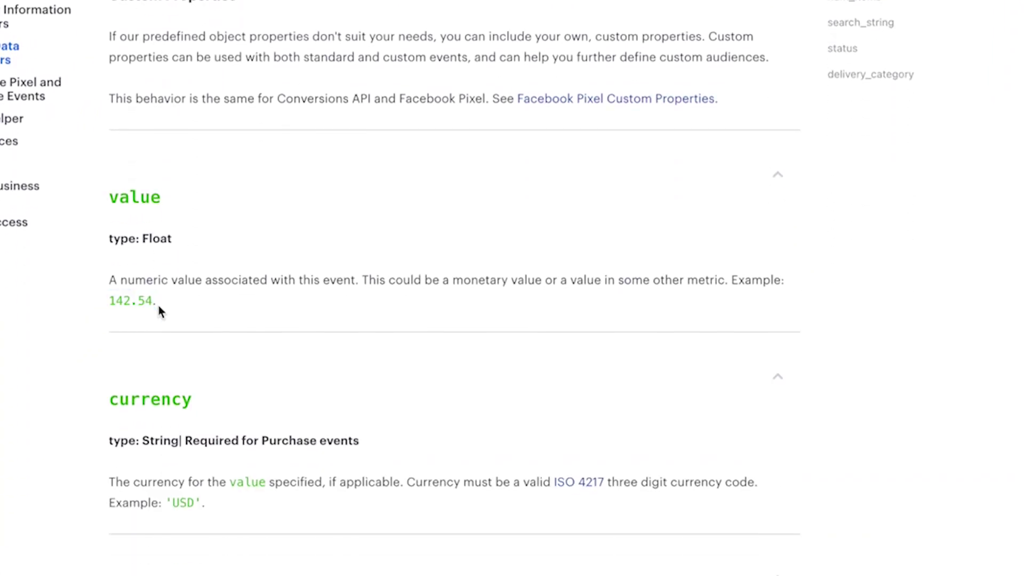
pyautogui.scroll(-1, 152, 348)
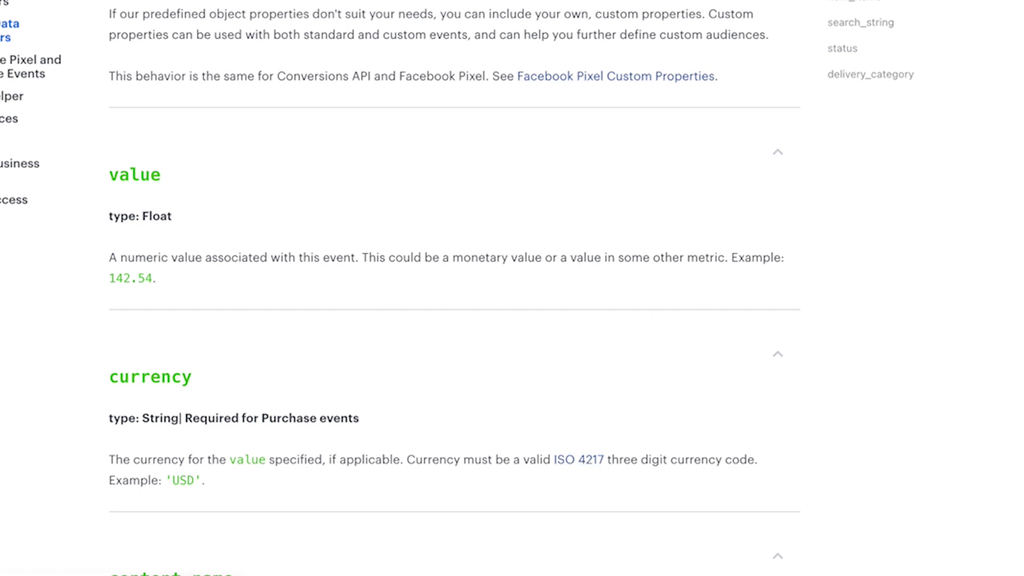
pyautogui.click(399, 24)
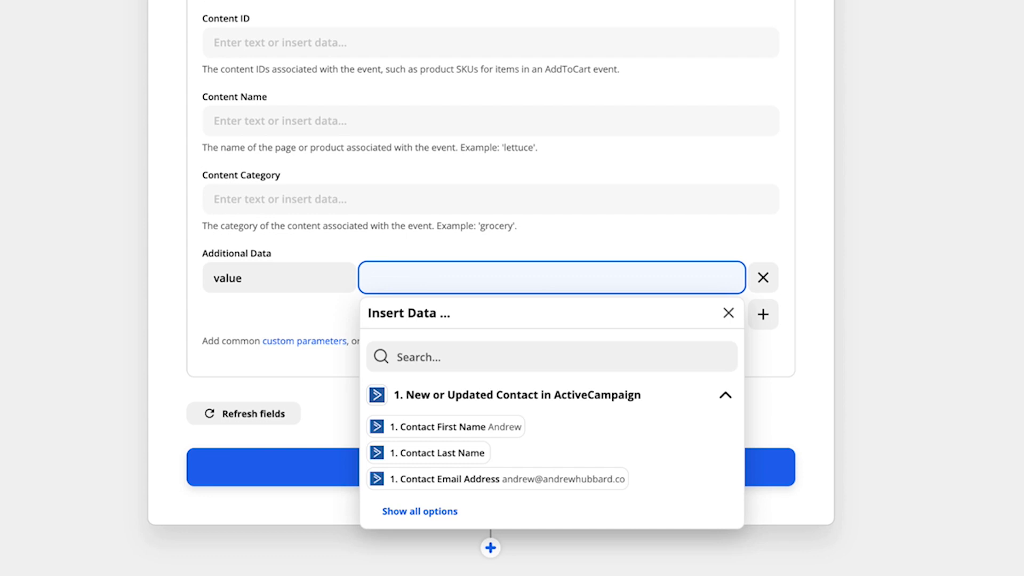
# - Add an Additional Data row with key currency and value USD
pyautogui.click(906, 226)
pyautogui.click(764, 315)
pyautogui.click(275, 315)
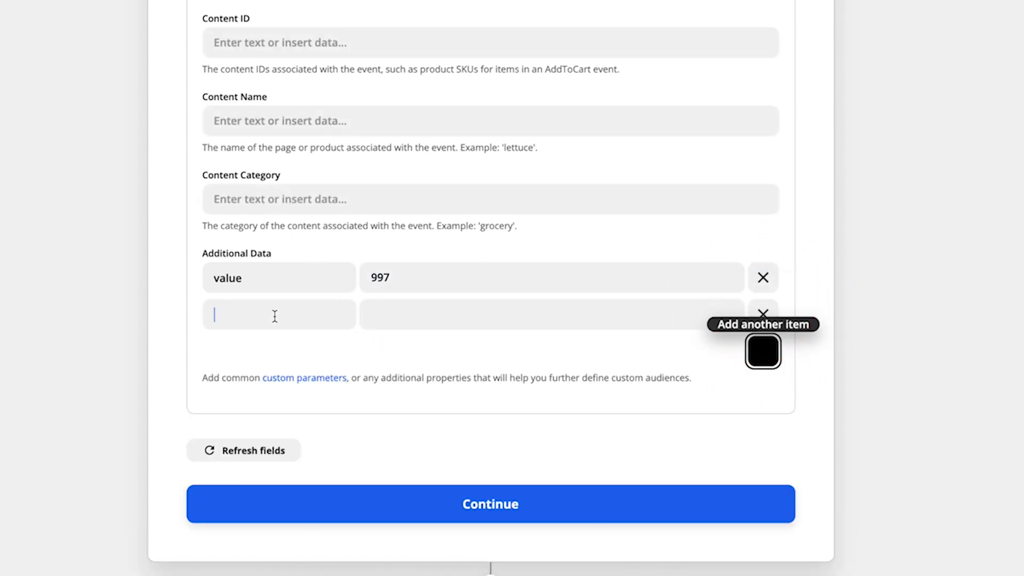
pyautogui.write('currency')
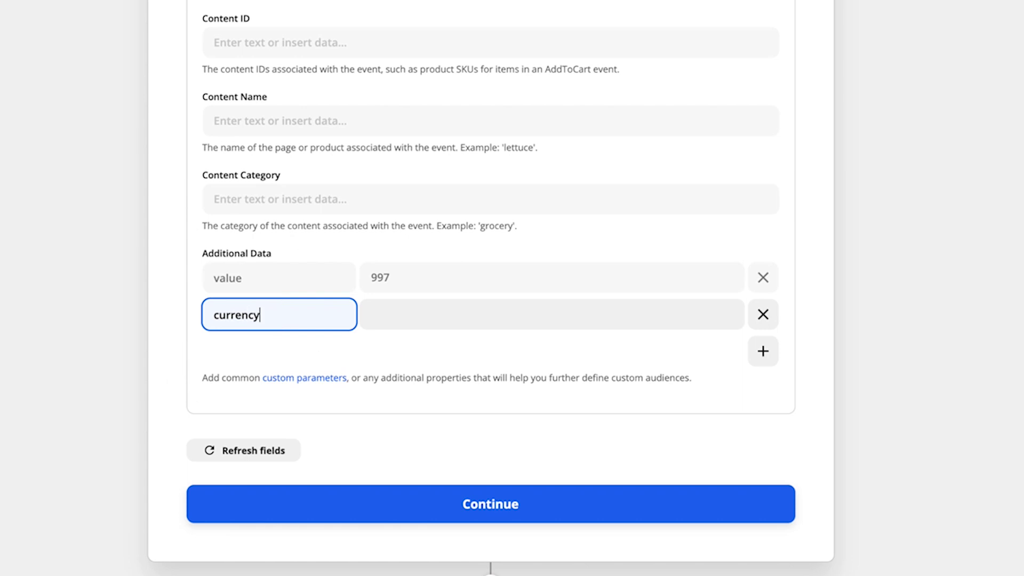
pyautogui.click(387, 312)
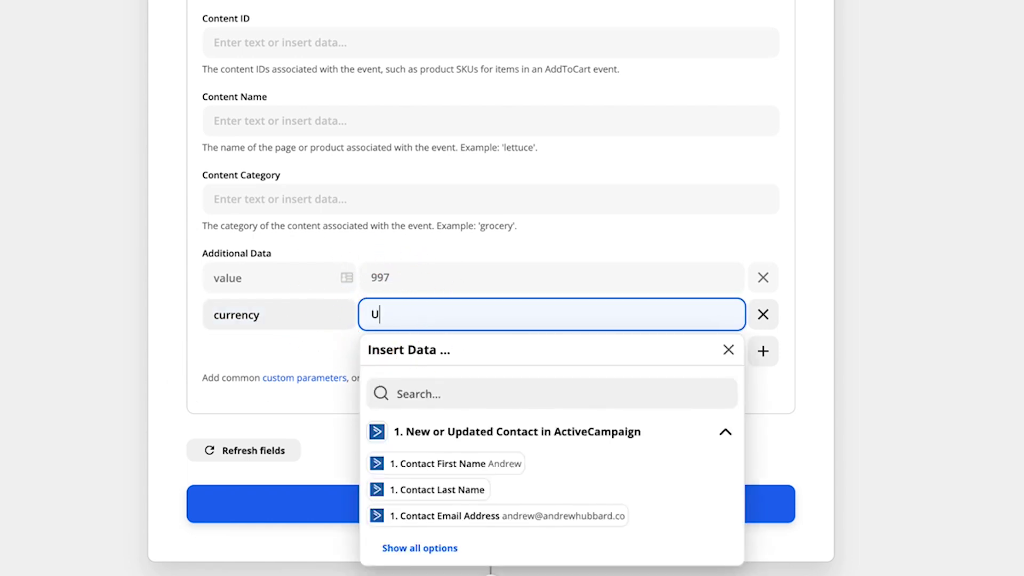
pyautogui.click(911, 295)
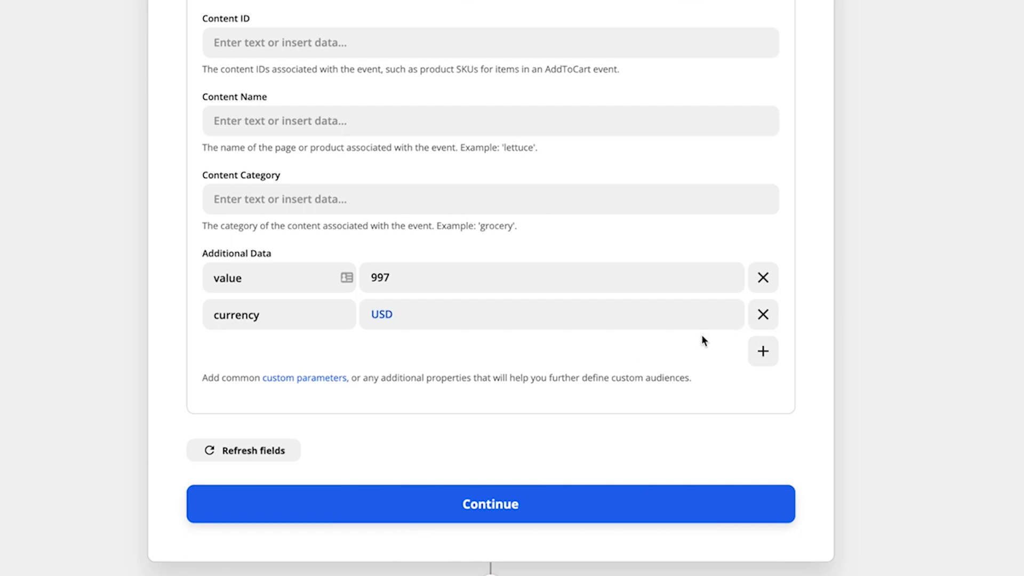
# - Remove the value 997 row and finish the Lead event action setup
pyautogui.scroll(-1, 684, 343)
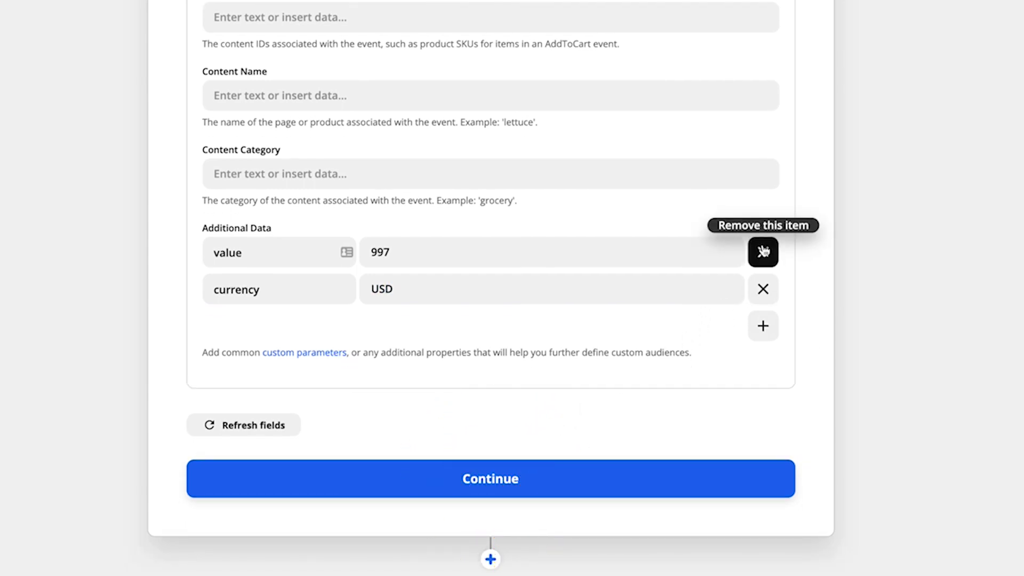
pyautogui.click(763, 251)
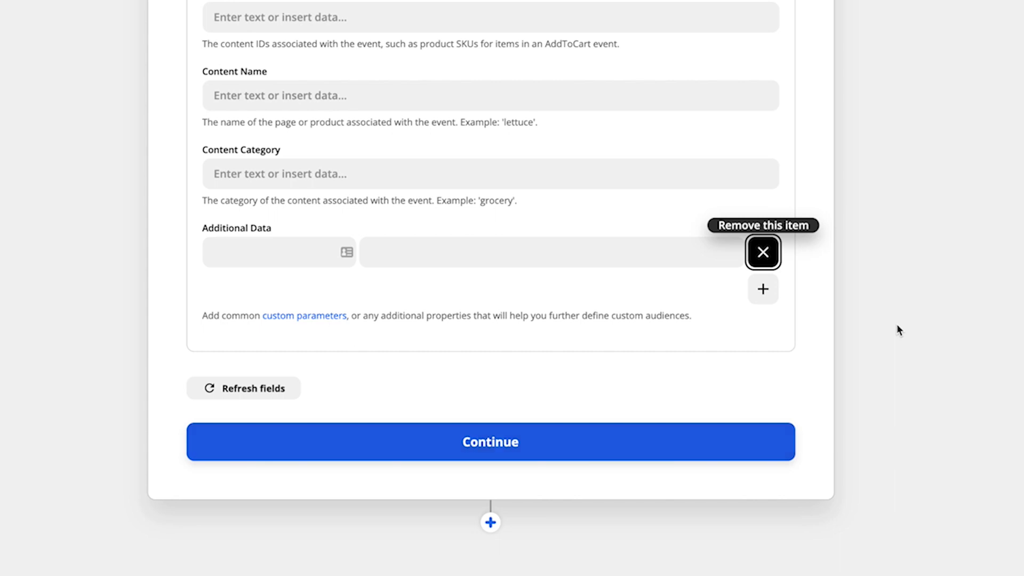
pyautogui.click(567, 438)
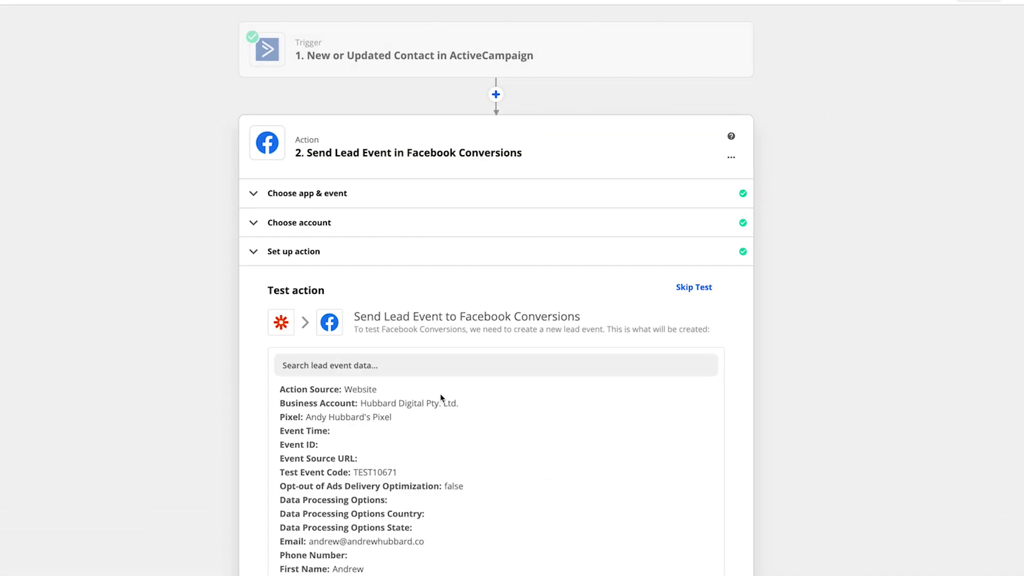
# - Review the test data preview and run Test & Review to send a test Lead event
pyautogui.scroll(-2, 441, 398)
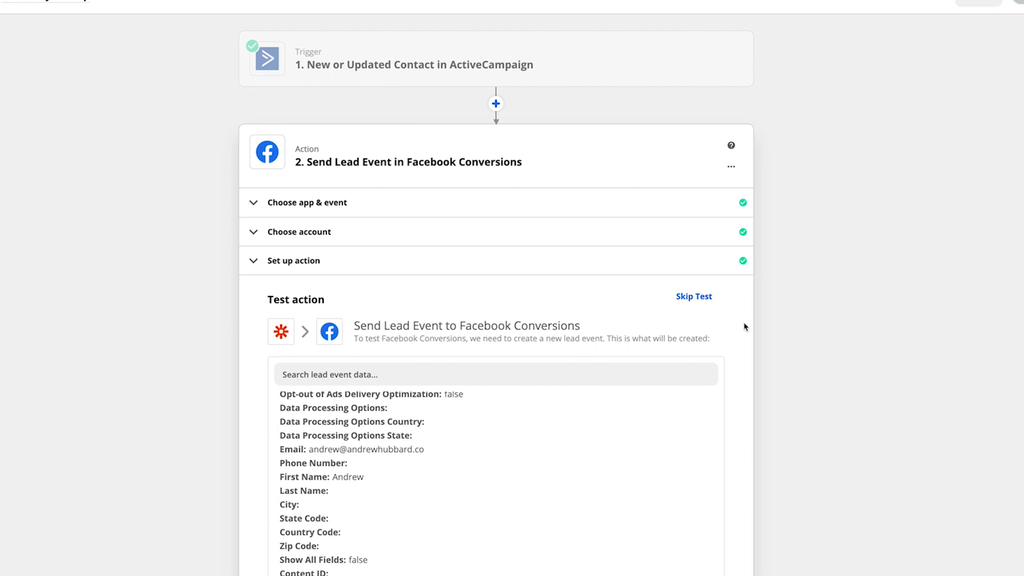
pyautogui.scroll(-10, 744, 327)
pyautogui.moveTo(444, 524)
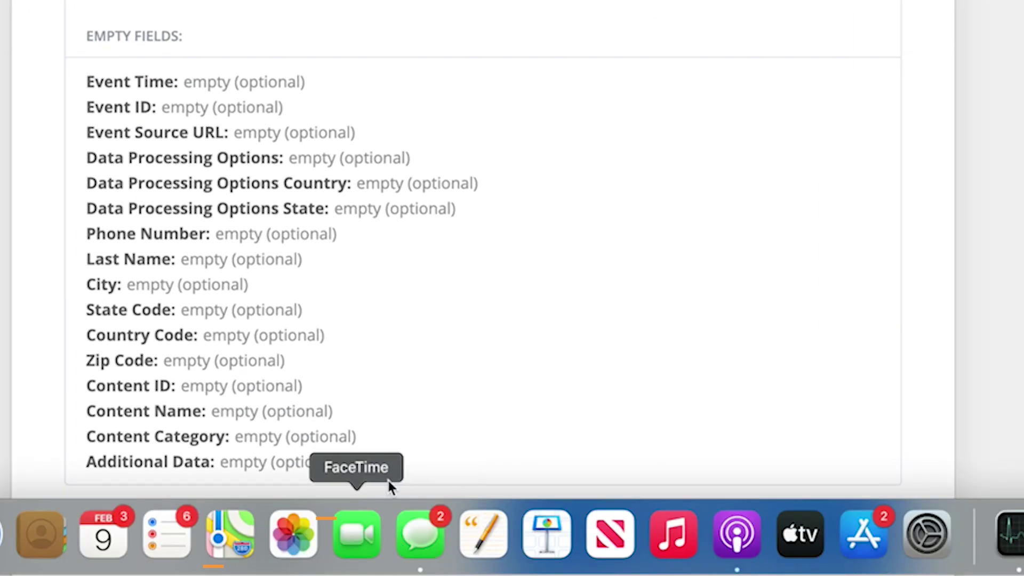
pyautogui.click(327, 539)
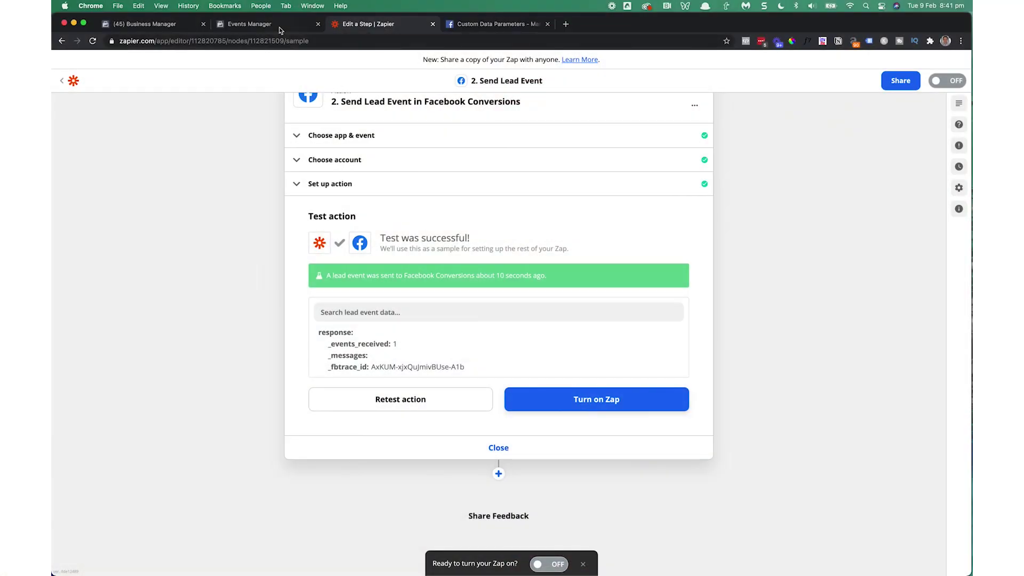
# - Check Events Manager's Test Events filtered to Server for the Lead event, then return to Zapier
pyautogui.click(280, 31)
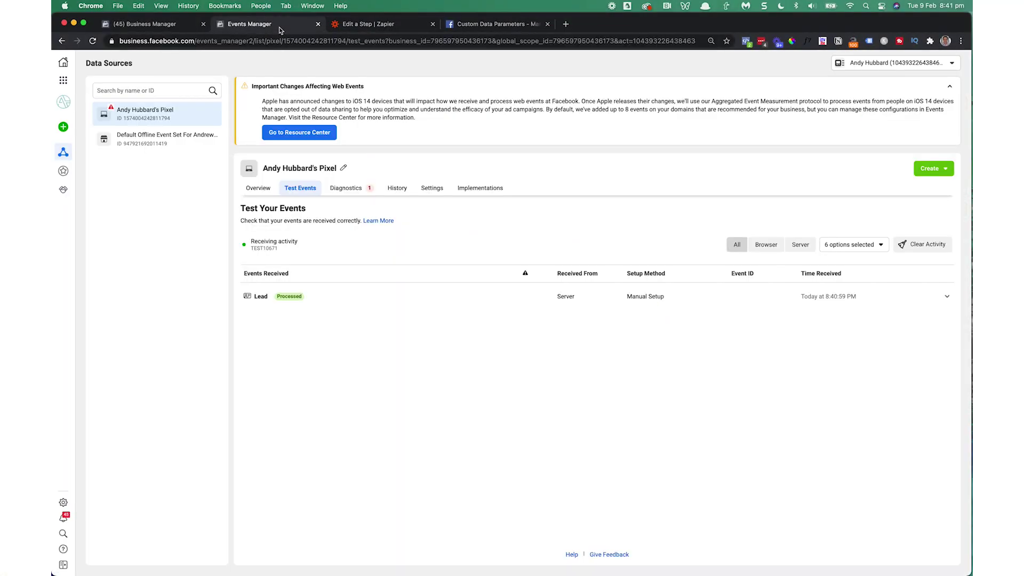
pyautogui.click(303, 194)
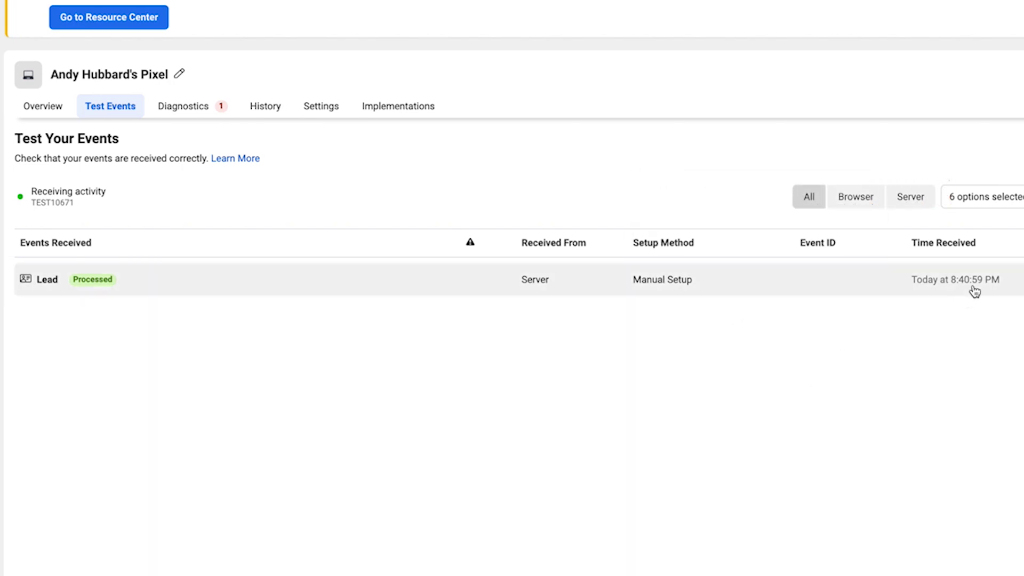
pyautogui.click(916, 204)
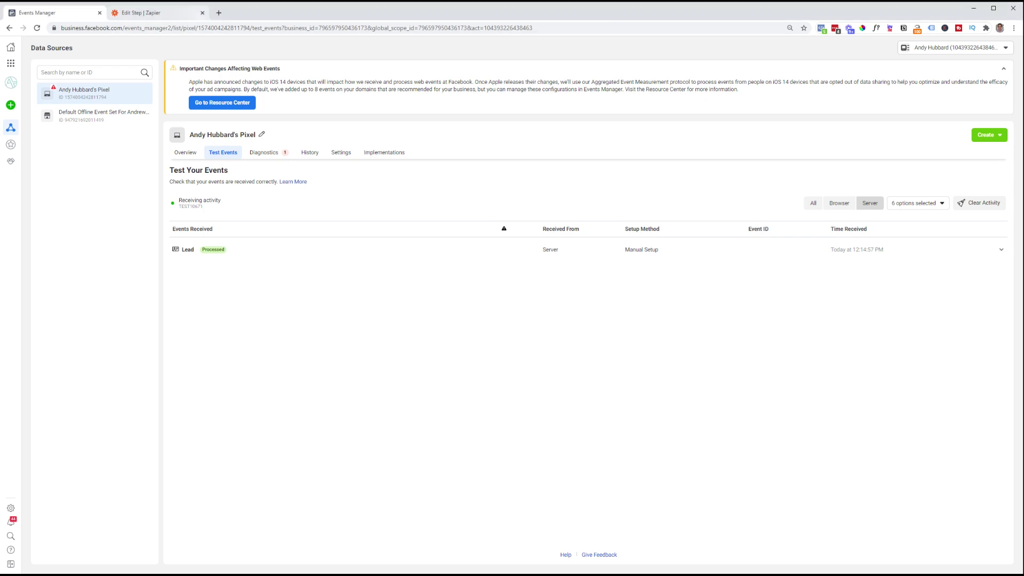
pyautogui.click(141, 12)
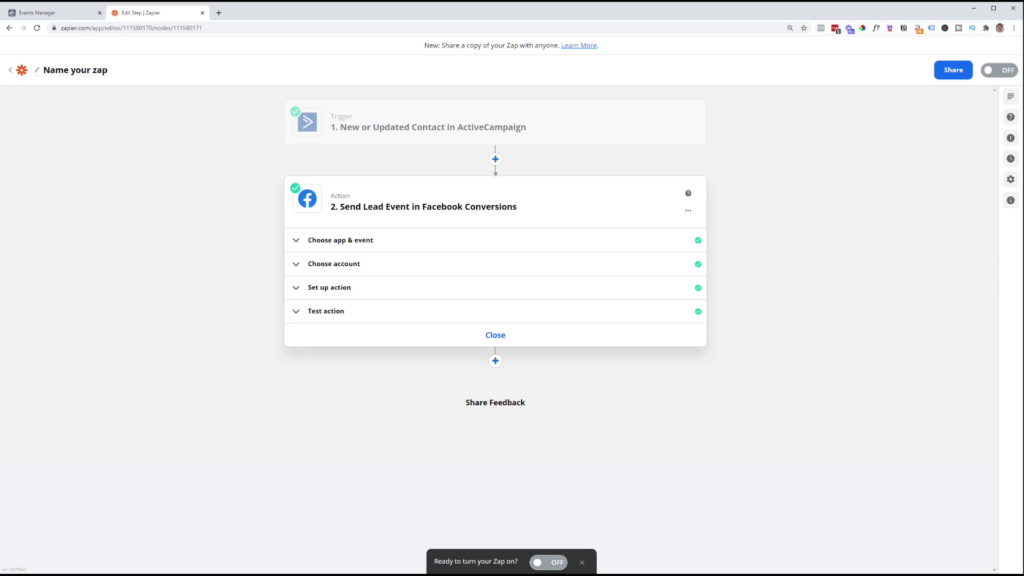
# - Delete the TEST10671 Test Event Code from the Facebook Lead event action's setup
pyautogui.click(674, 121)
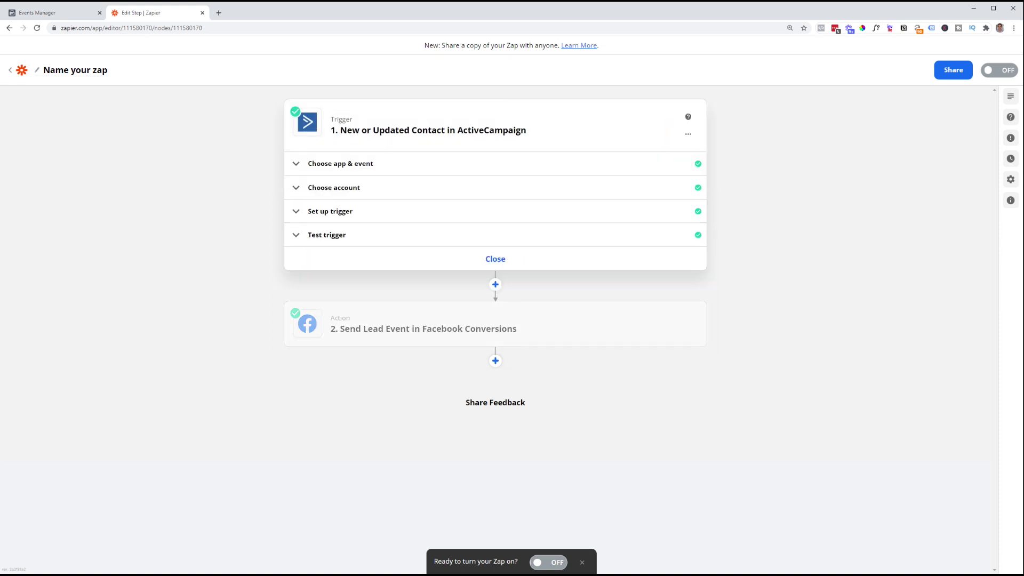
pyautogui.click(426, 326)
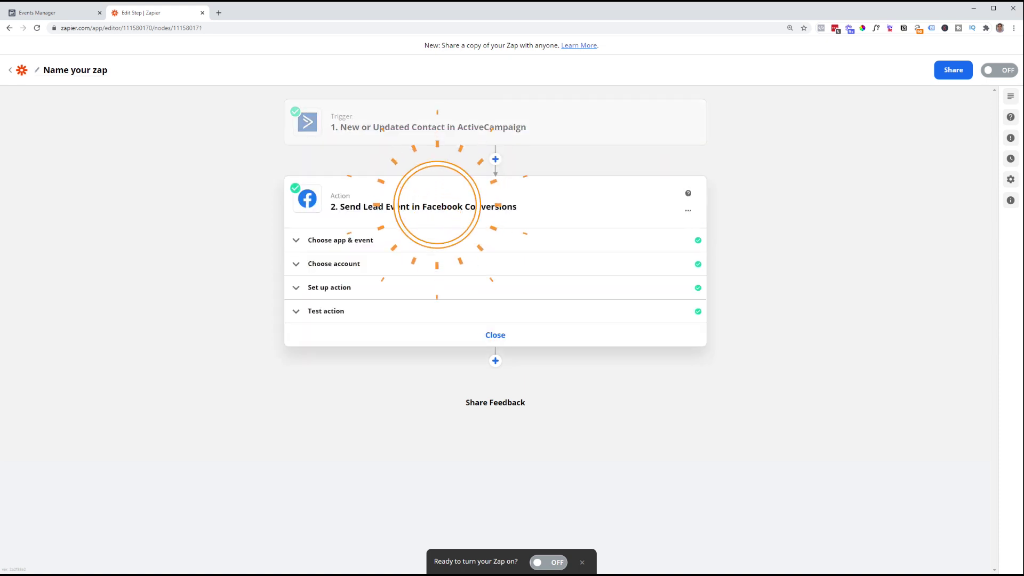
pyautogui.click(306, 287)
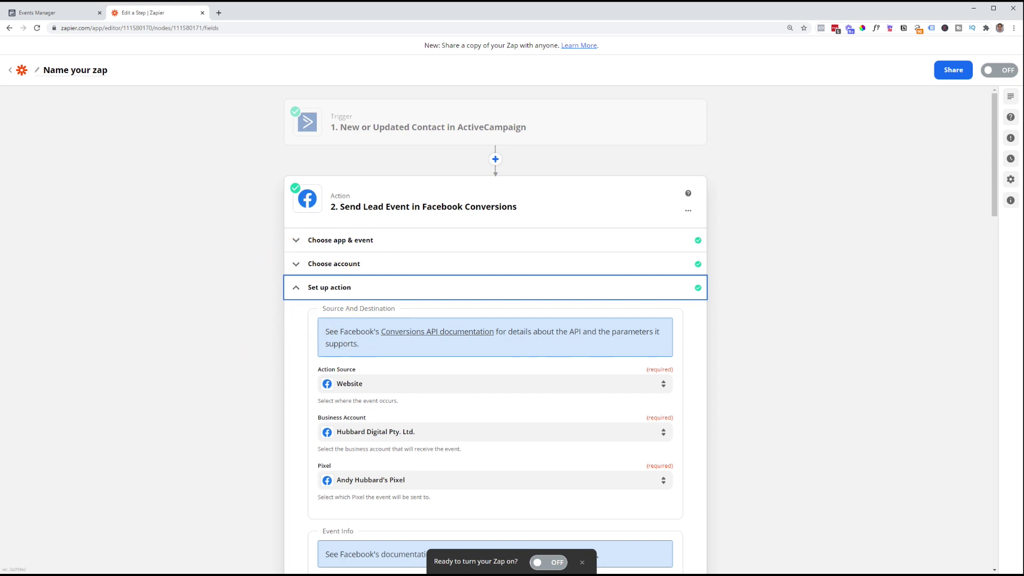
pyautogui.scroll(-7, 495, 320)
pyautogui.doubleClick(338, 342)
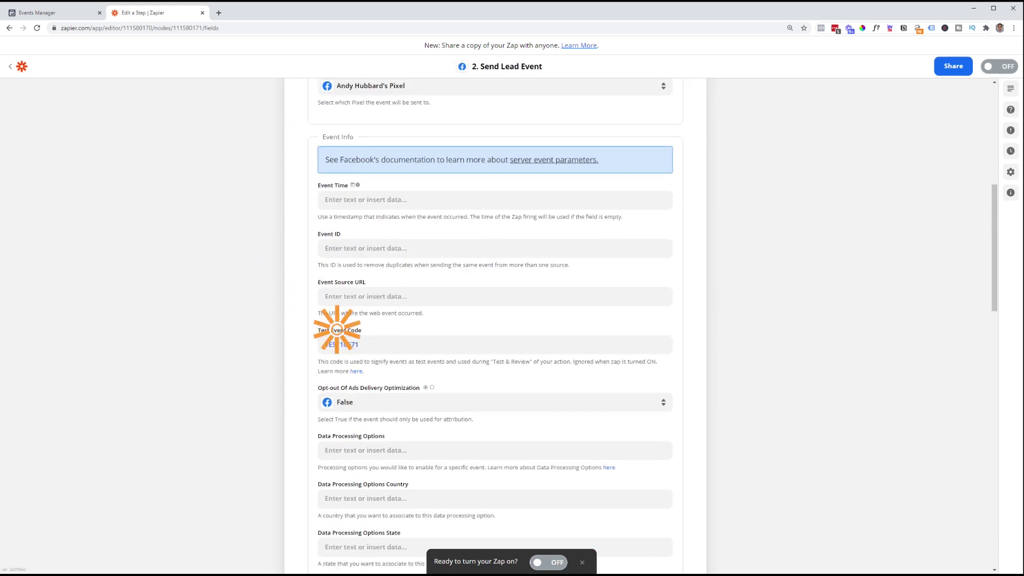
pyautogui.press('BackSpace')
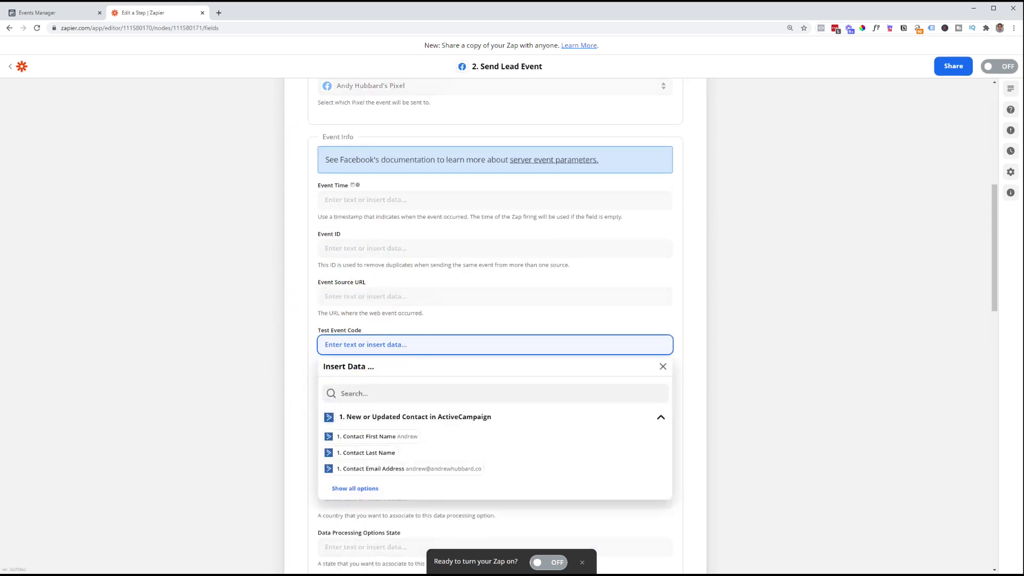
pyautogui.press('Escape')
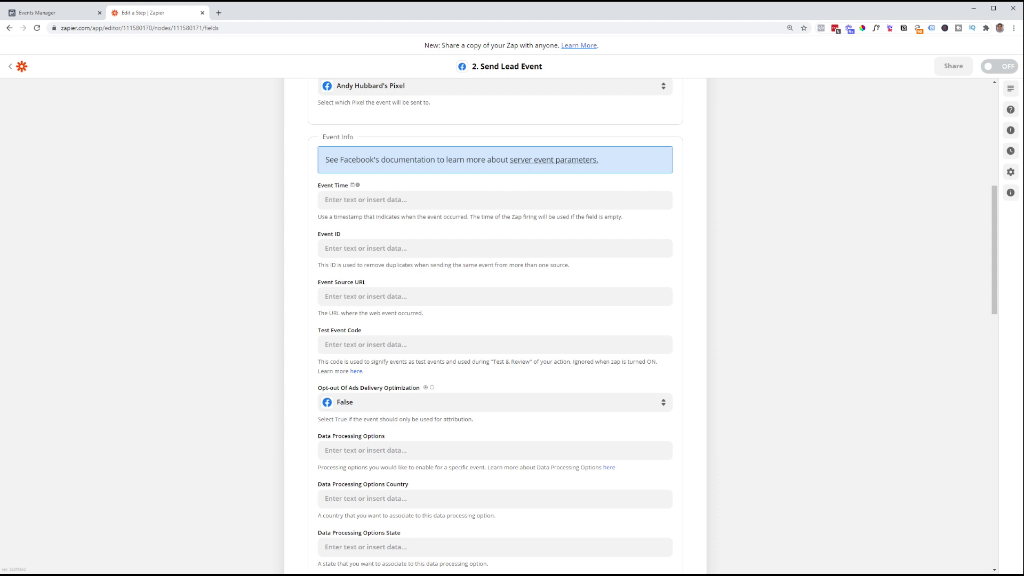
# - Save the action setup and turn the Zap on
pyautogui.scroll(-16, 495, 320)
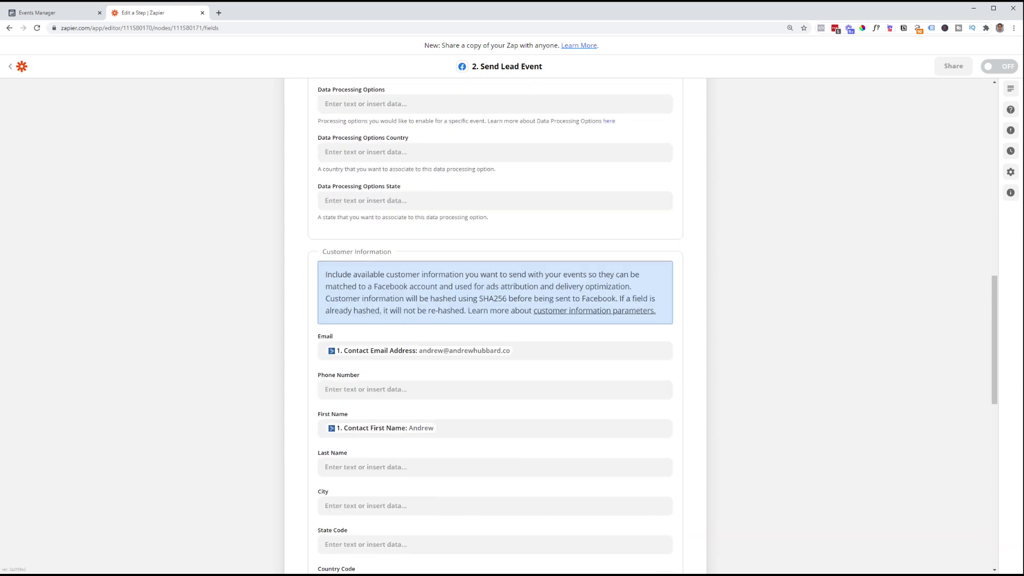
pyautogui.click(499, 424)
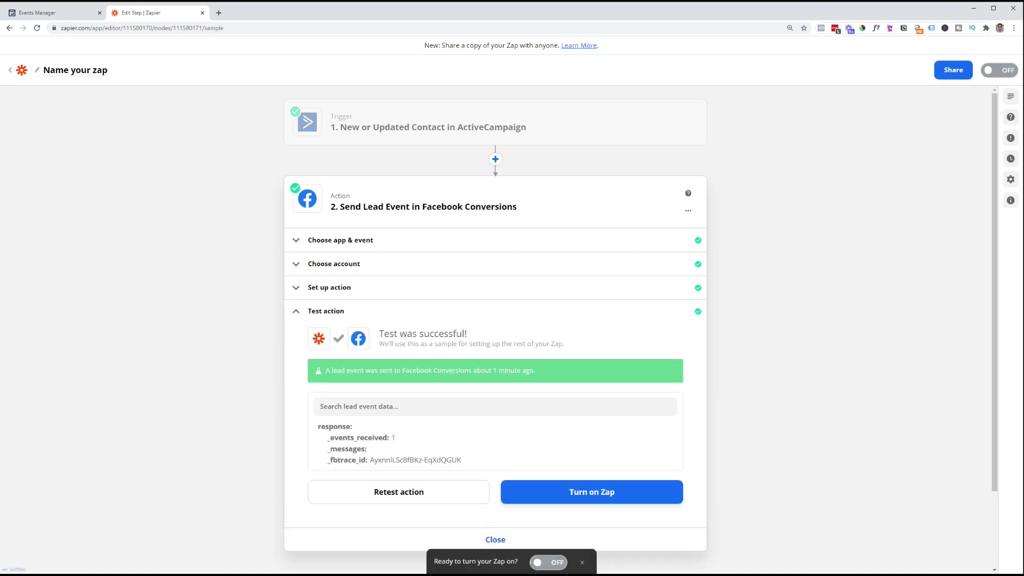
pyautogui.click(592, 491)
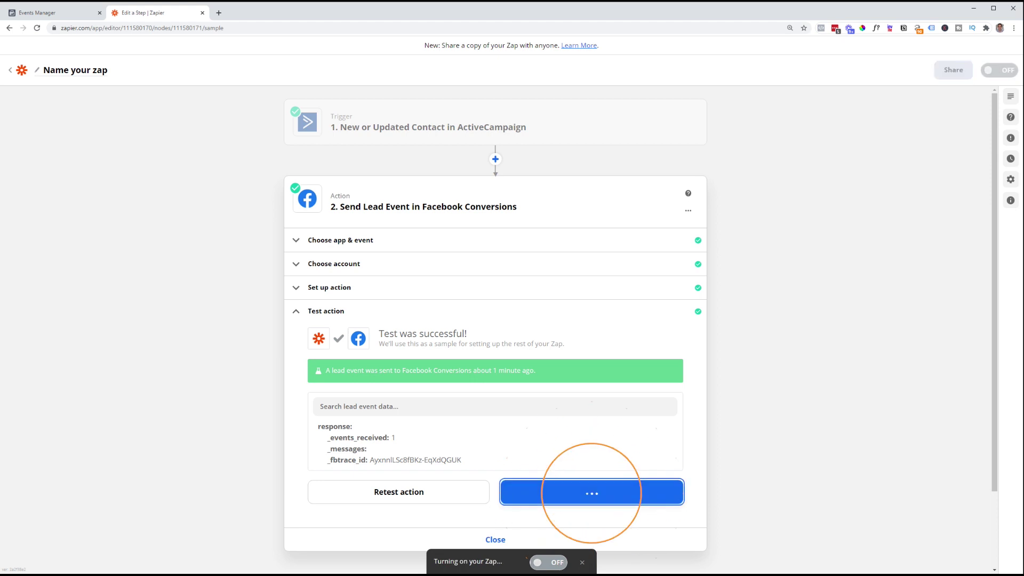